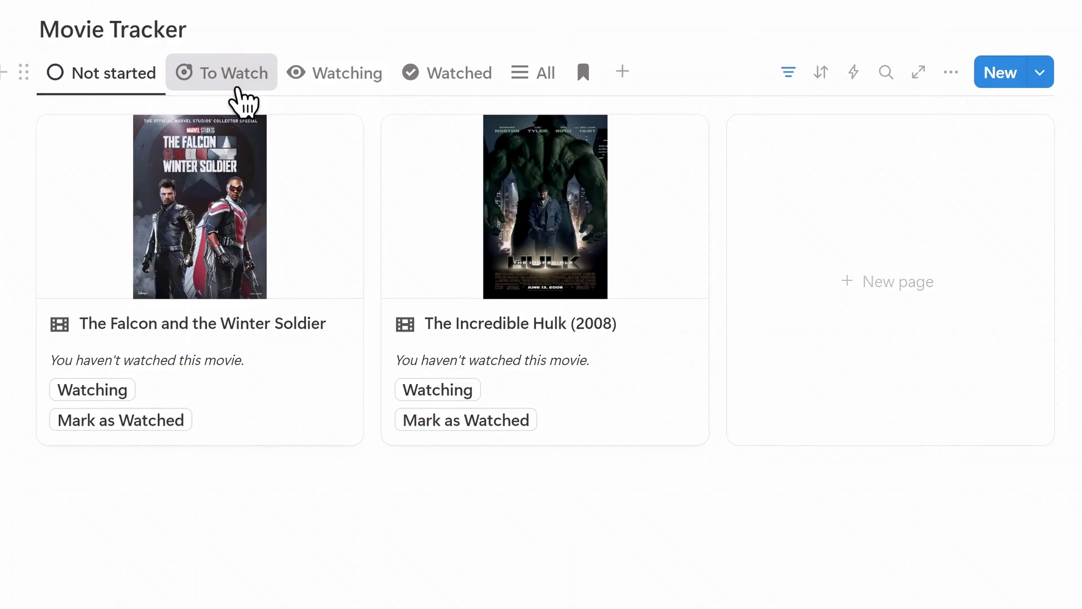
# Cycle the Movie Tracker gallery through the To Watch, Watching, Watched and All views
pyautogui.click(236, 86)
pyautogui.click(327, 89)
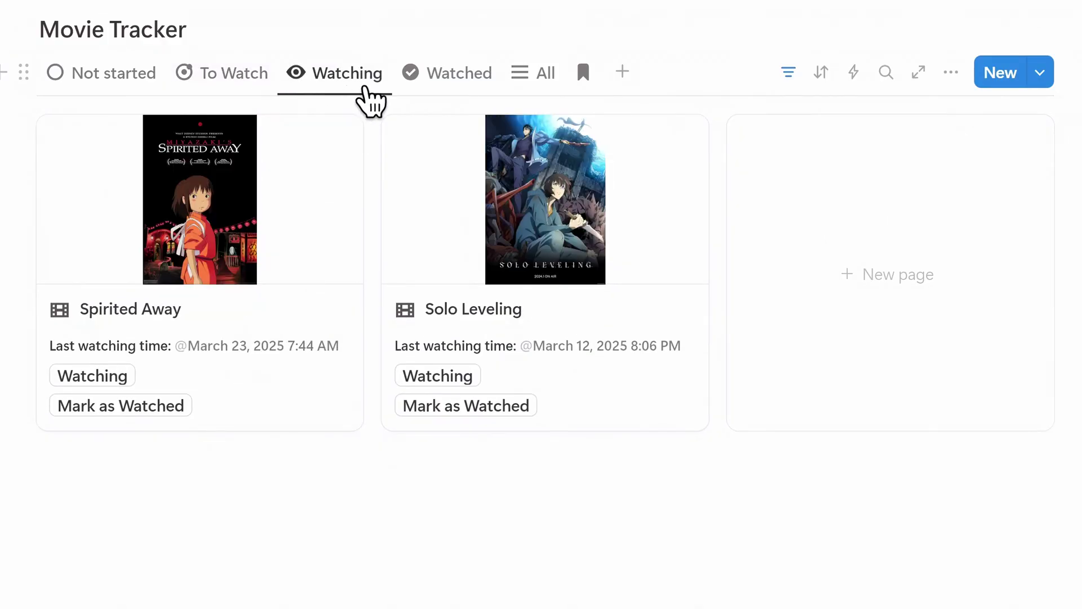
pyautogui.click(445, 86)
pyautogui.click(523, 85)
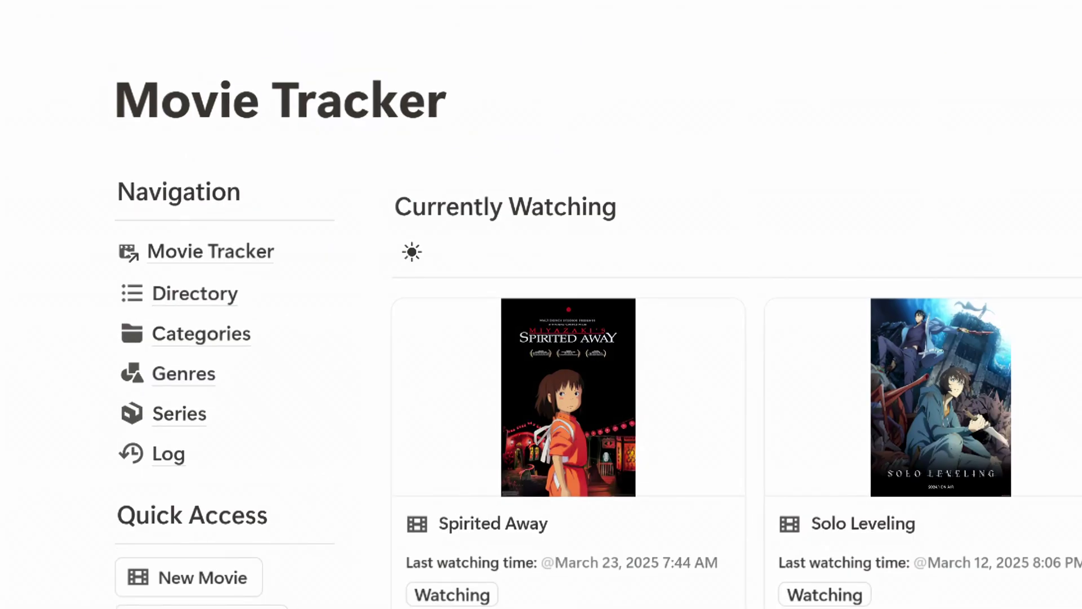
# Open Directory and browse its Favorites, Bookmarked, By Category and By Genre views, ending on By Series
pyautogui.click(194, 296)
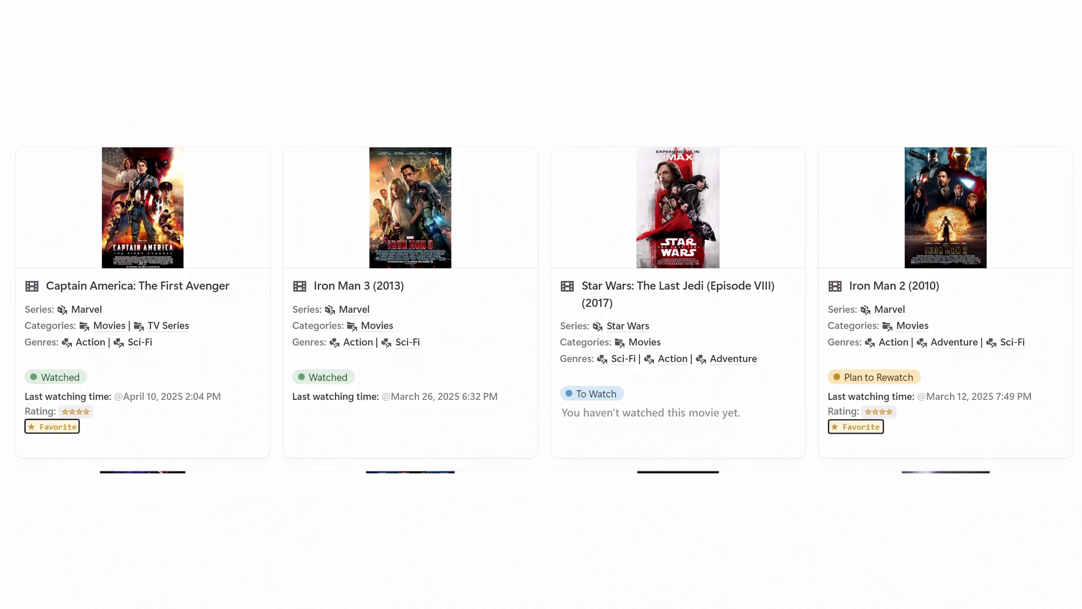
pyautogui.click(60, 116)
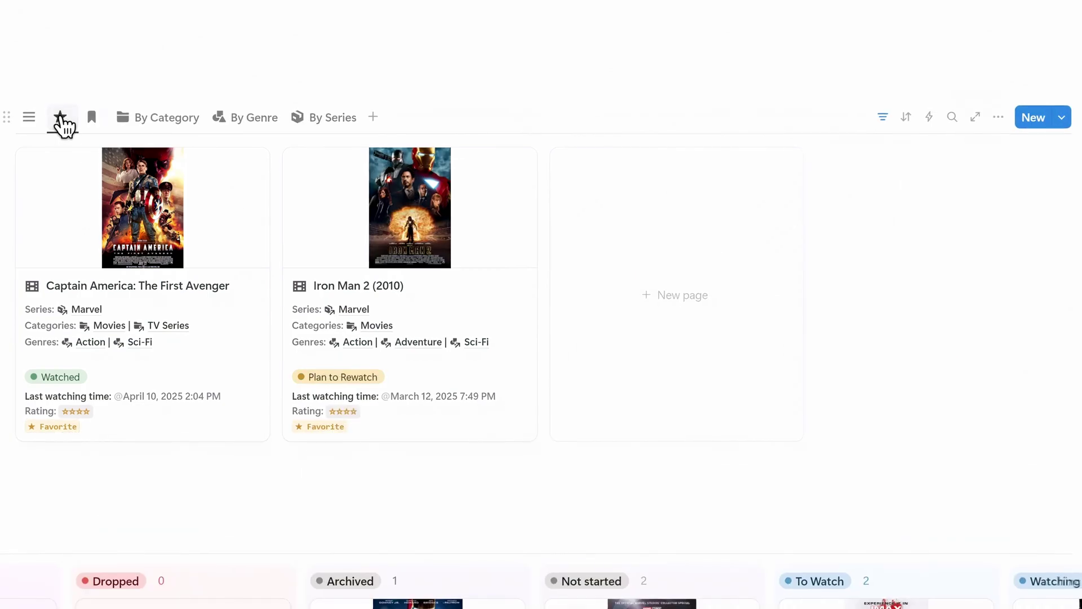
pyautogui.click(93, 128)
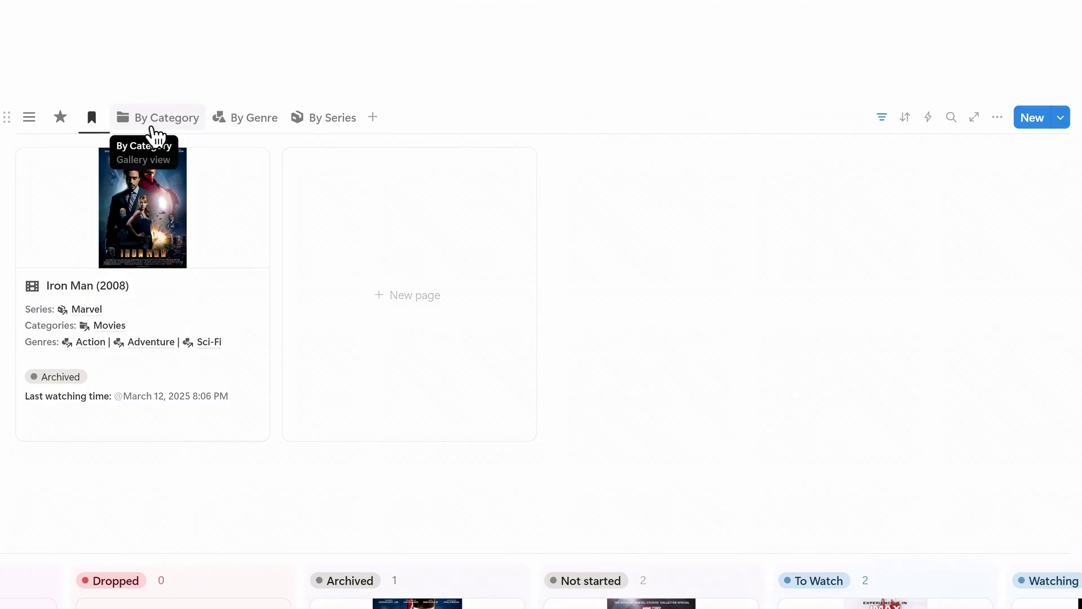
pyautogui.click(153, 136)
pyautogui.click(155, 136)
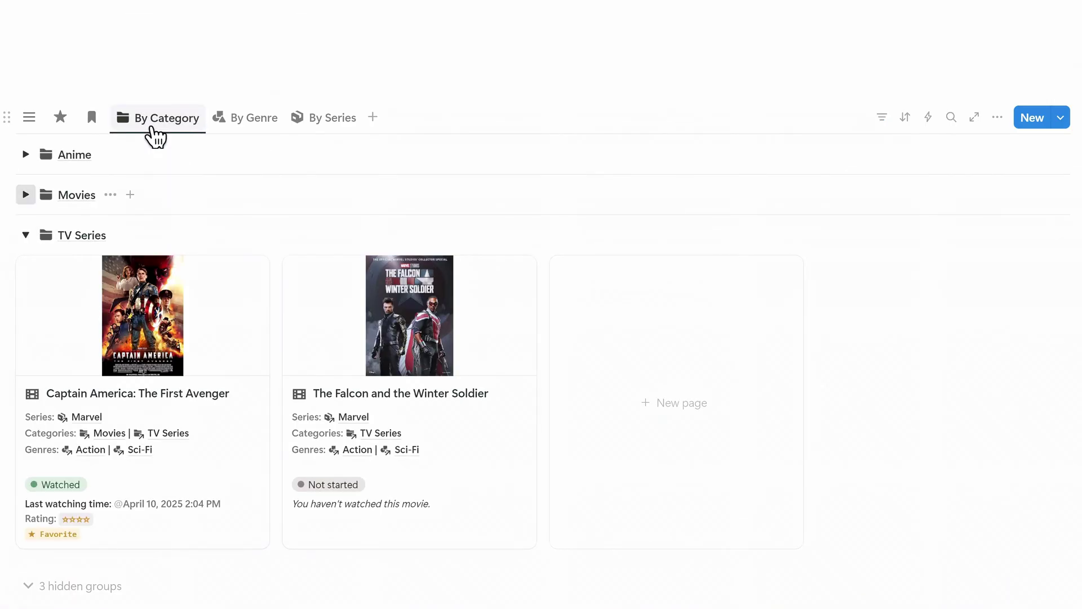
pyautogui.click(245, 132)
pyautogui.click(319, 135)
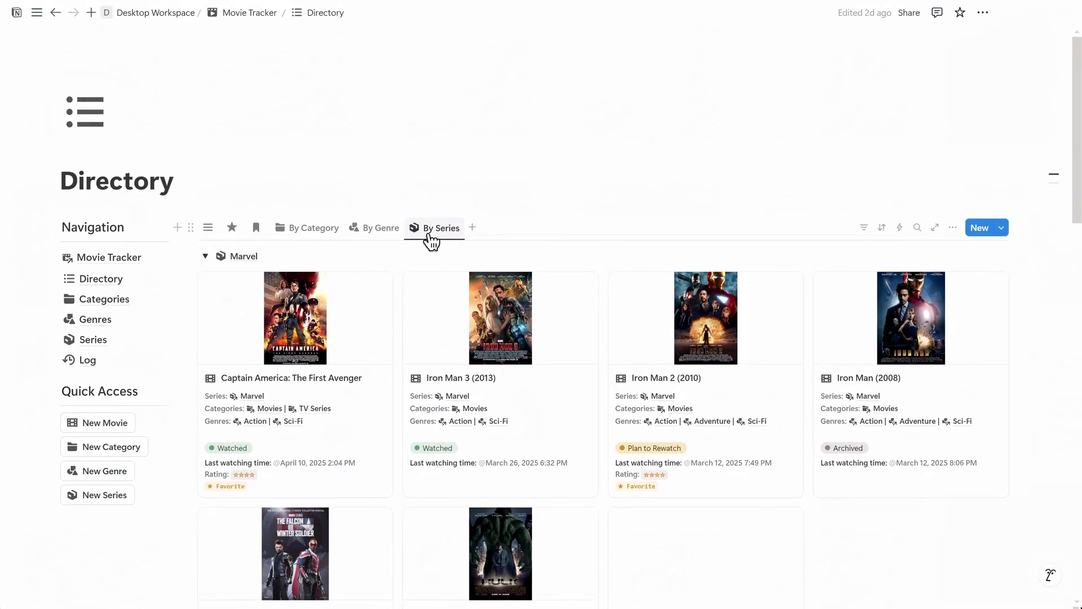
# On the Progress board, move the Iron Man 3 card from Watched to Plan to Rewatch
pyautogui.scroll(-10, 427, 234)
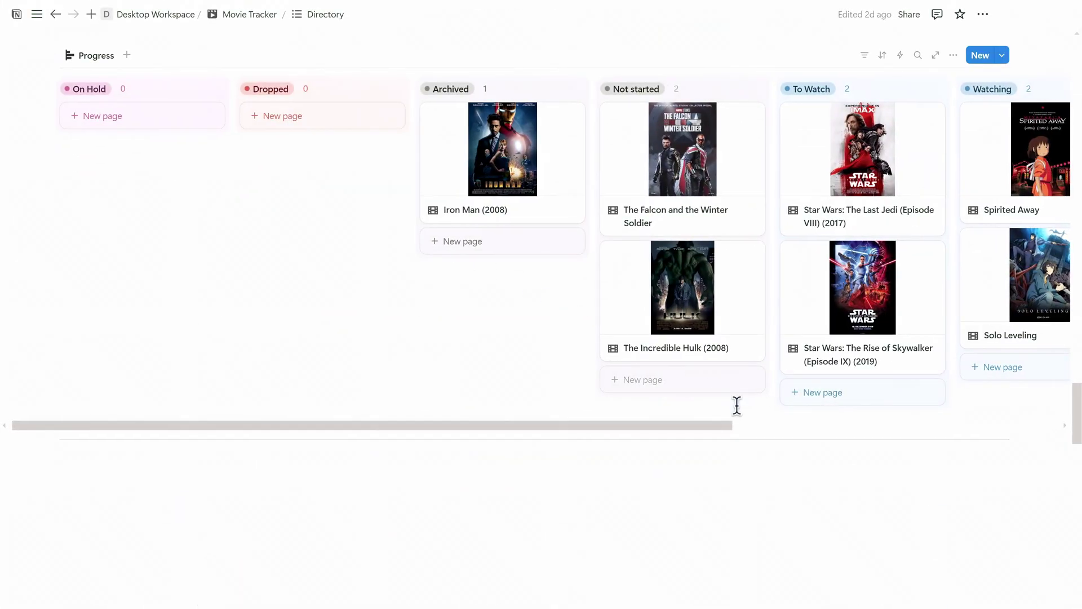
pyautogui.hscroll(5, 733, 405)
pyautogui.hscroll(5, 737, 405)
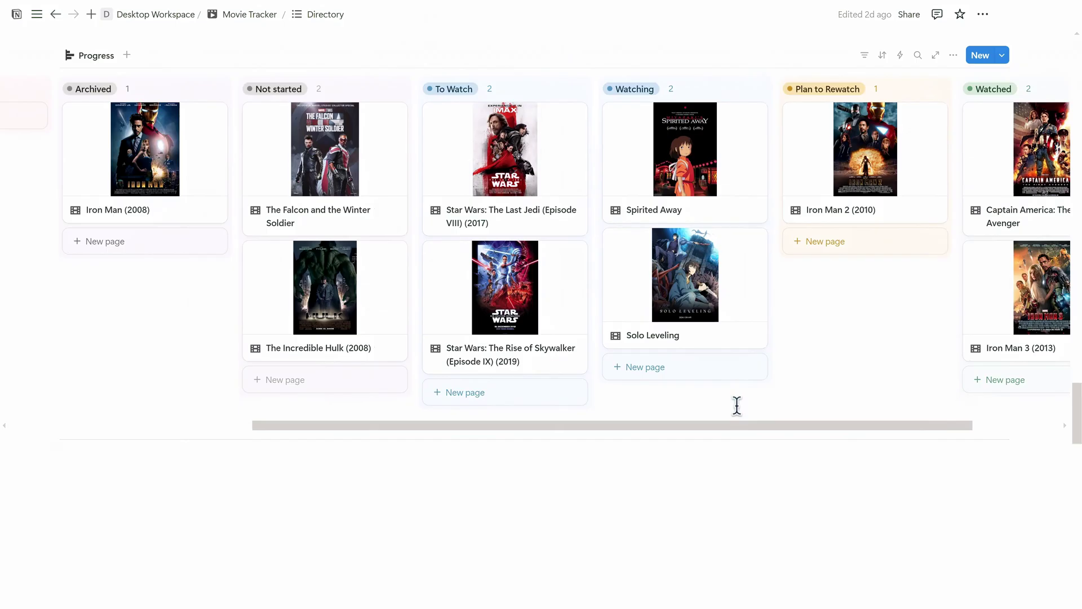
pyautogui.hscroll(4, 736, 405)
pyautogui.moveTo(916, 300)
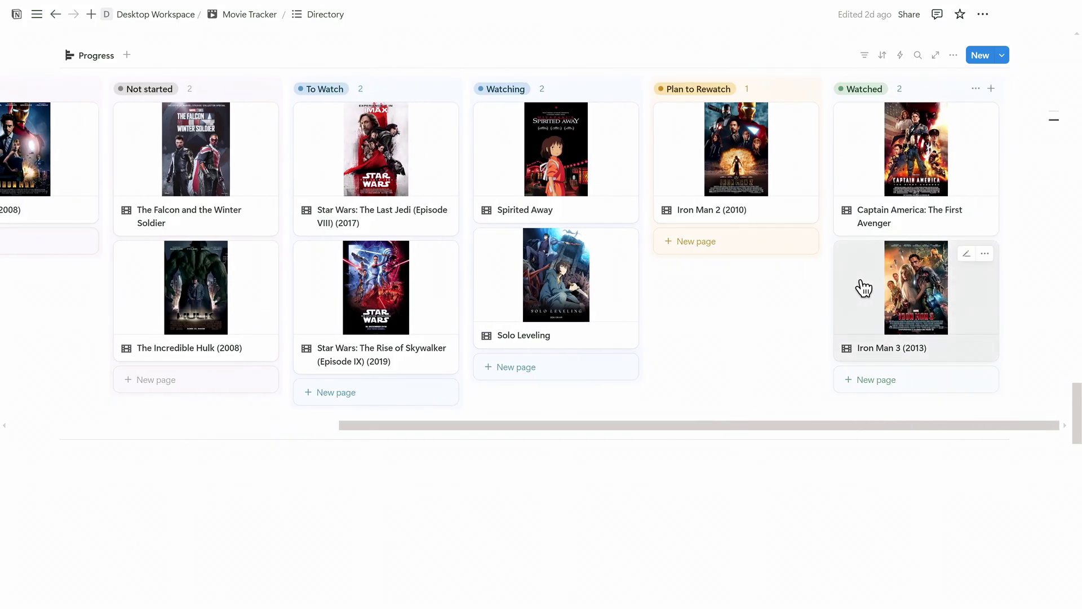
pyautogui.moveTo(864, 288)
pyautogui.mouseDown()
pyautogui.moveTo(763, 251)
pyautogui.moveTo(822, 280)
pyautogui.mouseUp()
# Scroll back up and open the Categories page from Navigation
pyautogui.scroll(2, 921, 370)
pyautogui.scroll(10, 921, 527)
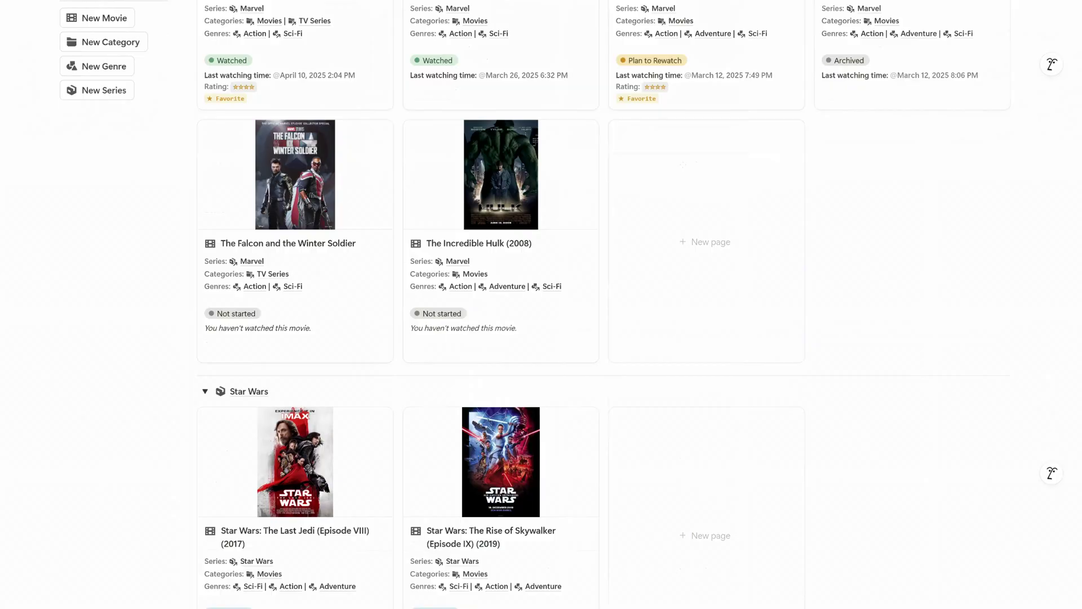
pyautogui.click(104, 248)
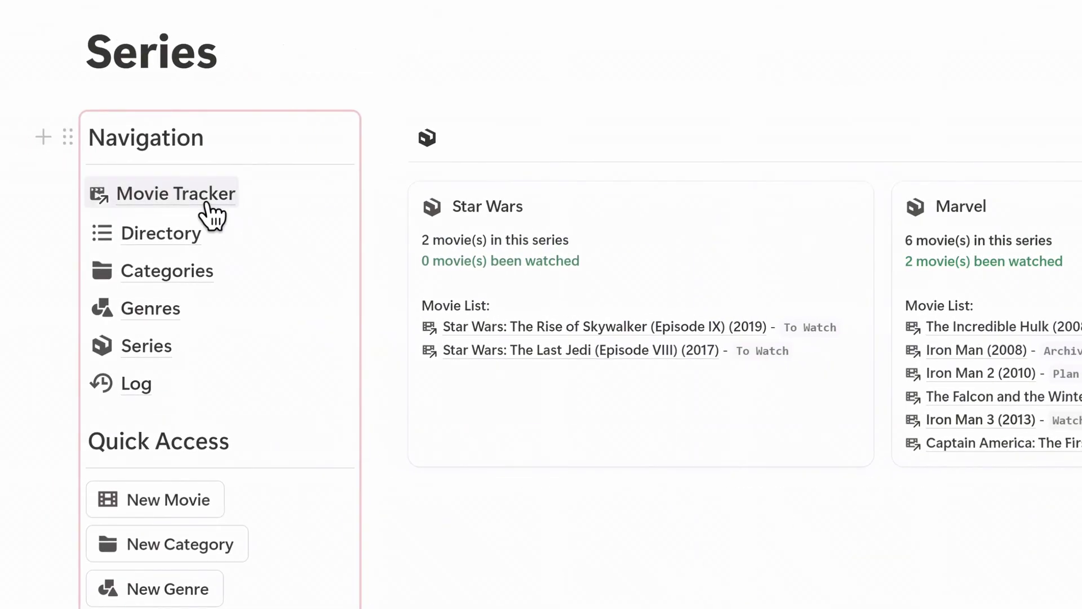
# Back on the Movie Tracker, create a movie titled Berserk and tag it Anime and TV Series
pyautogui.click(206, 204)
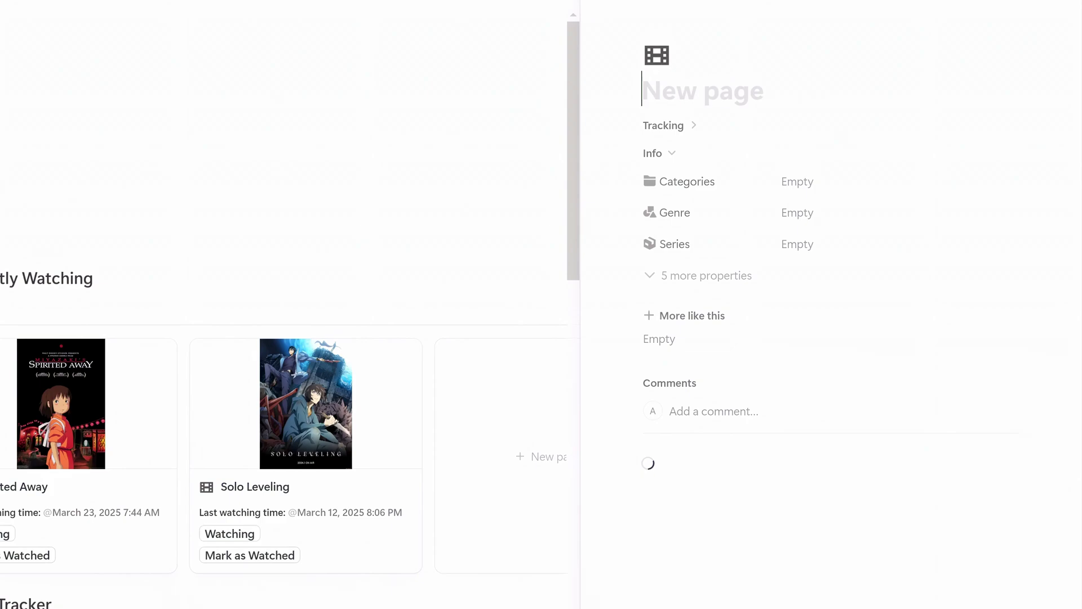
pyautogui.write('Berserk')
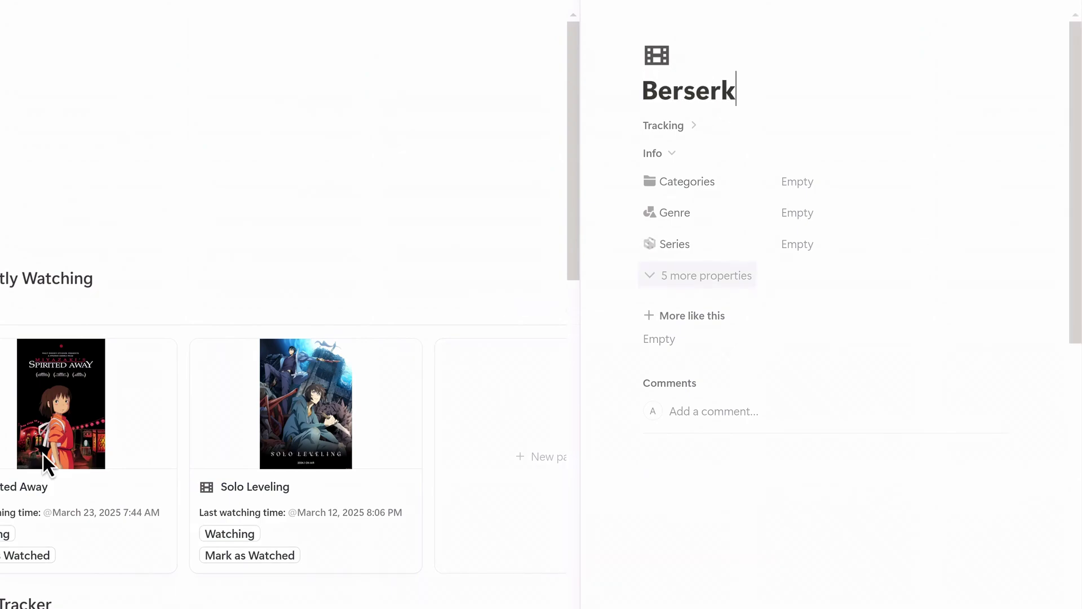
pyautogui.click(821, 186)
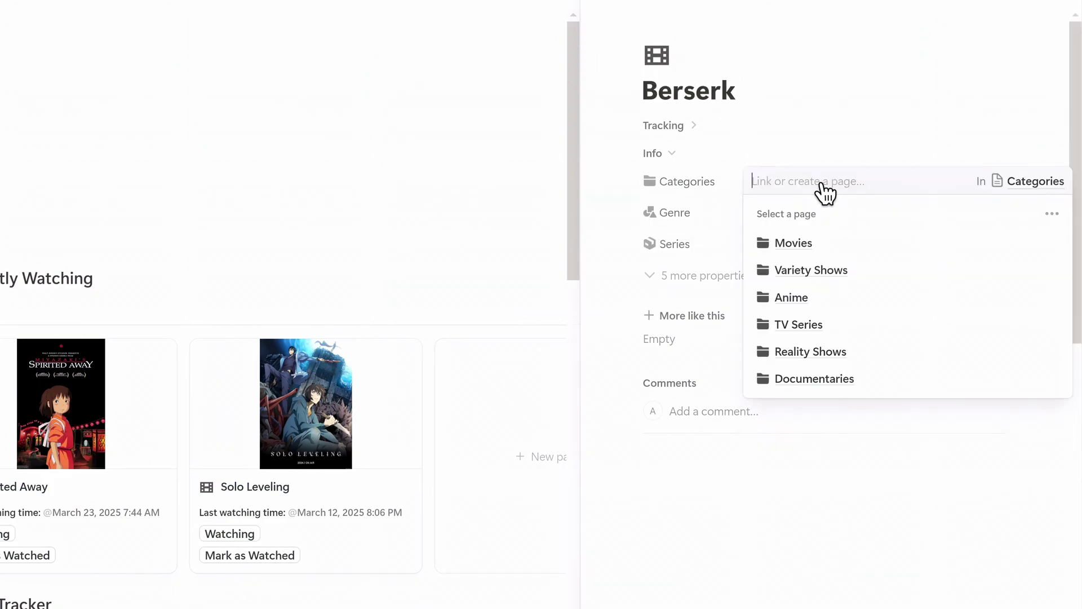
pyautogui.click(812, 301)
pyautogui.click(807, 350)
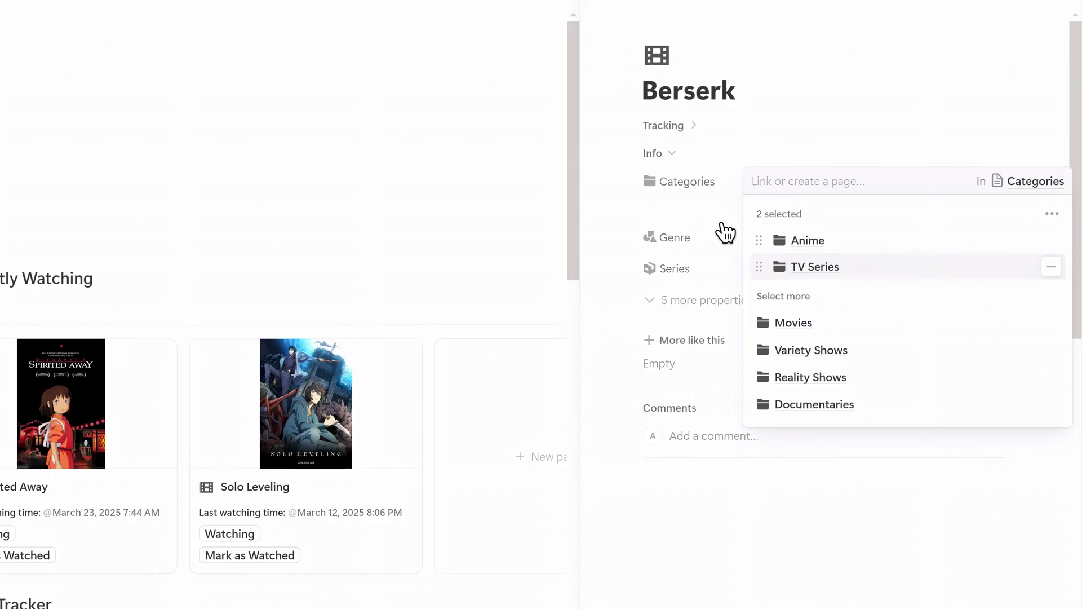
pyautogui.click(721, 231)
# Link Berserk to the Action and Adventure genres
pyautogui.click(854, 246)
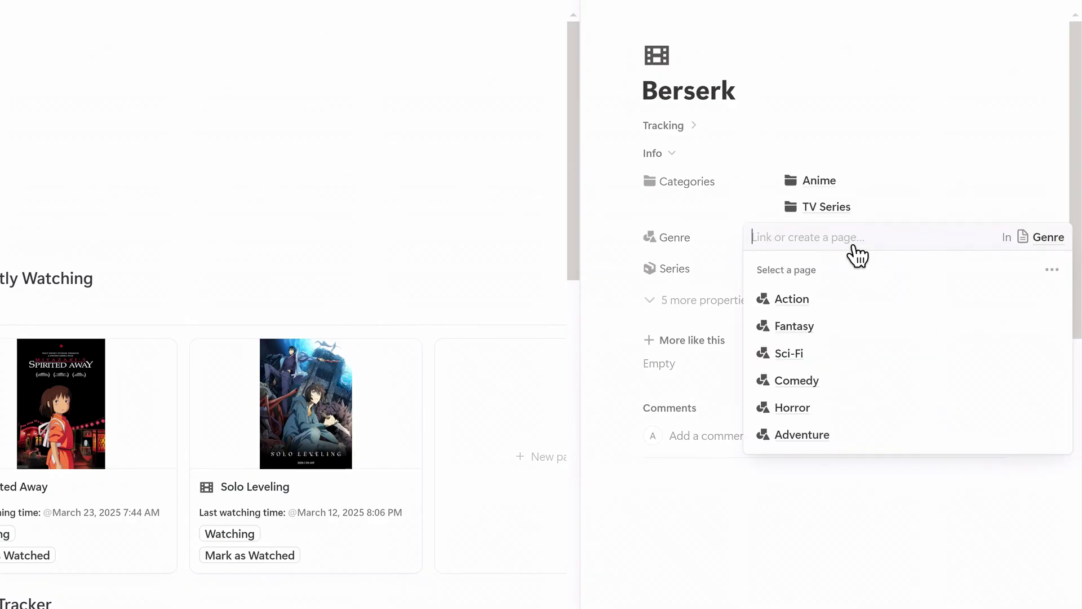
pyautogui.click(799, 301)
pyautogui.click(803, 459)
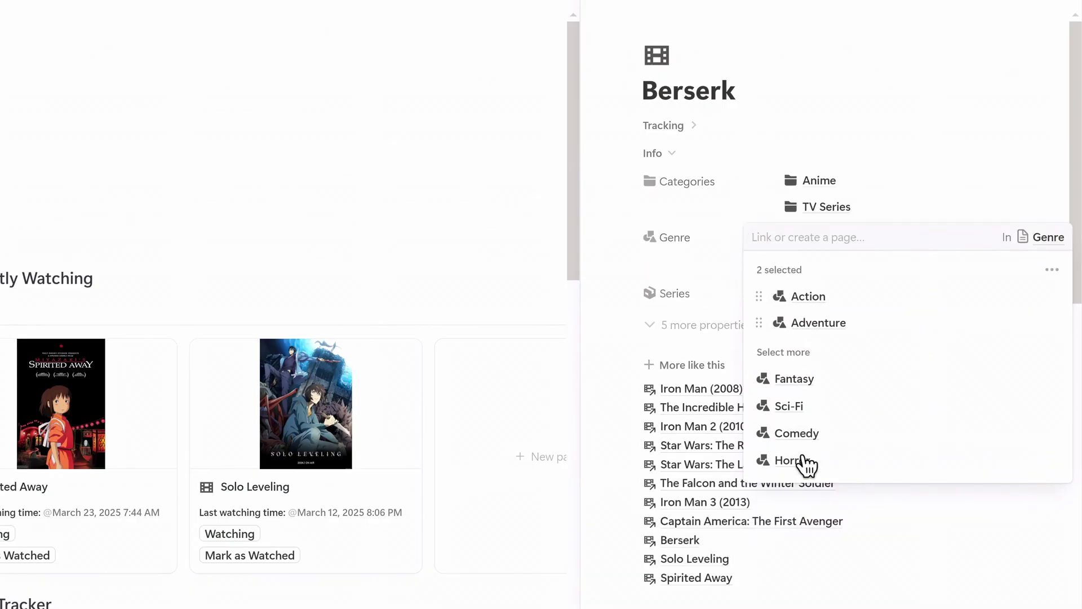
pyautogui.click(699, 258)
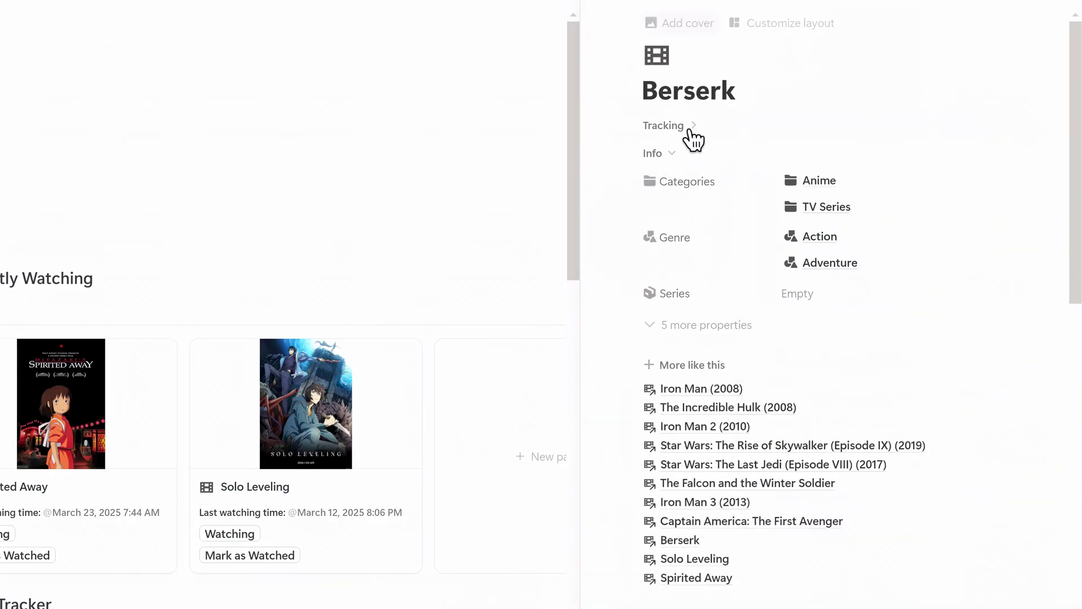
# Give Berserk a cover from a pasted image link and close its page
pyautogui.click(684, 28)
pyautogui.click(889, 35)
pyautogui.click(732, 59)
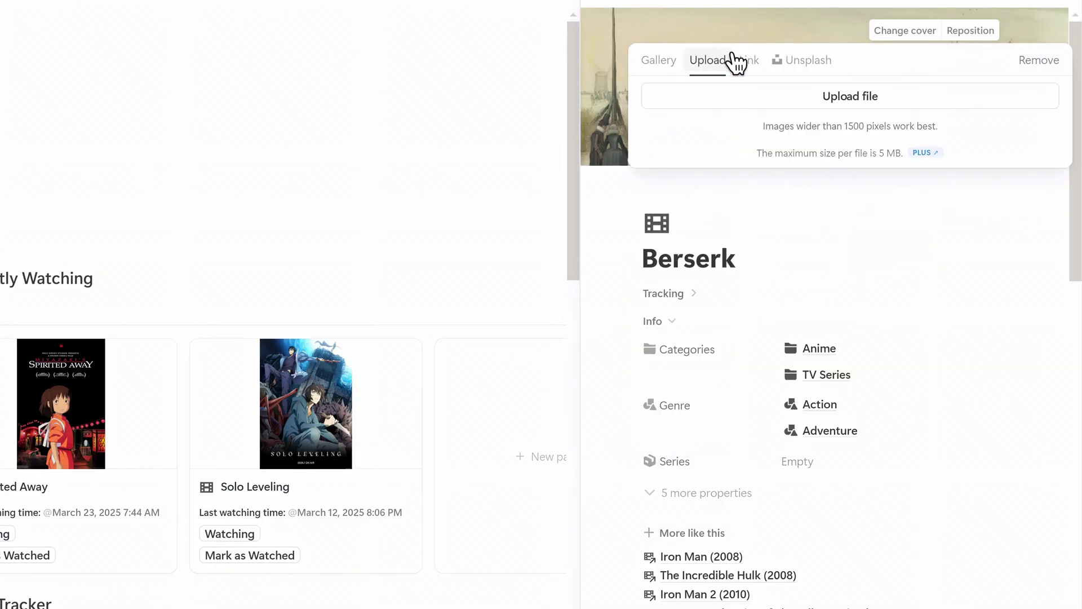
pyautogui.click(750, 60)
pyautogui.hotkey('ctrl', 'v')
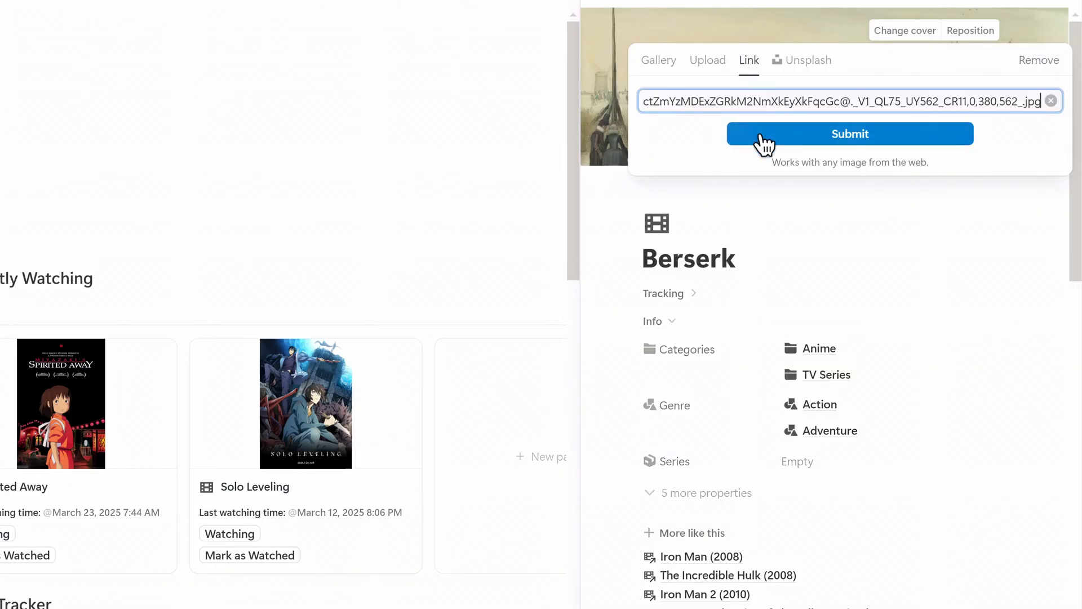
pyautogui.click(755, 134)
pyautogui.click(608, 1)
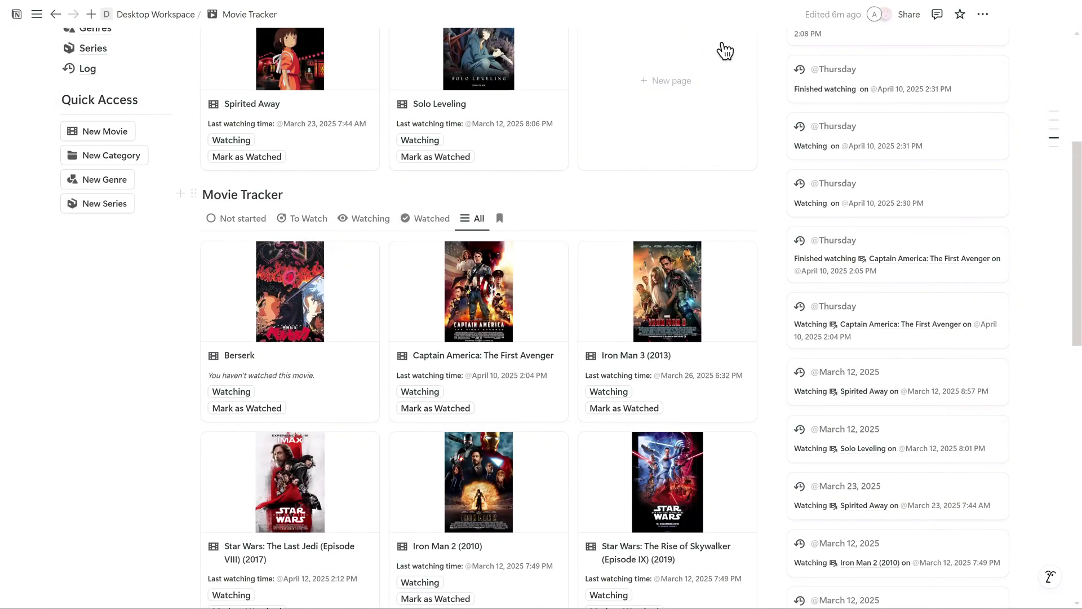
# Mark Berserk as currently being watched from its tracking properties
pyautogui.click(358, 376)
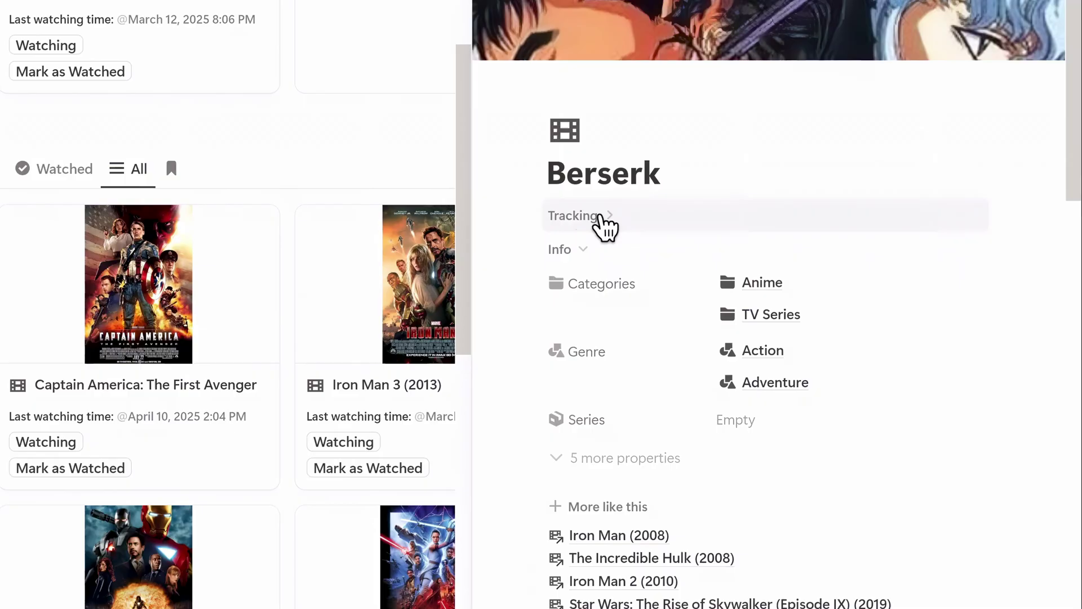
pyautogui.click(603, 218)
pyautogui.click(758, 303)
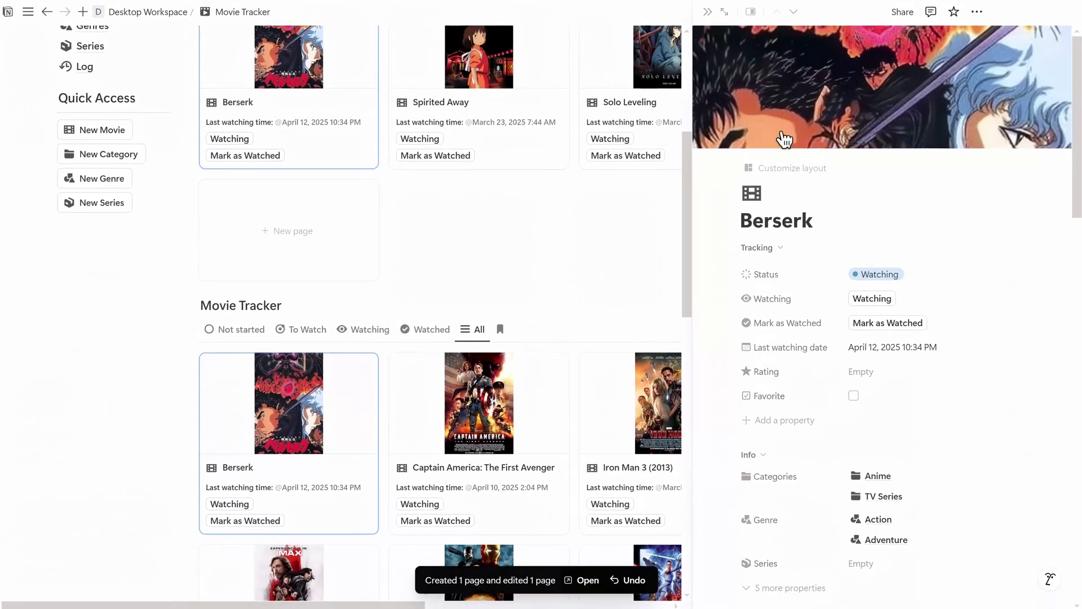
pyautogui.click(713, 18)
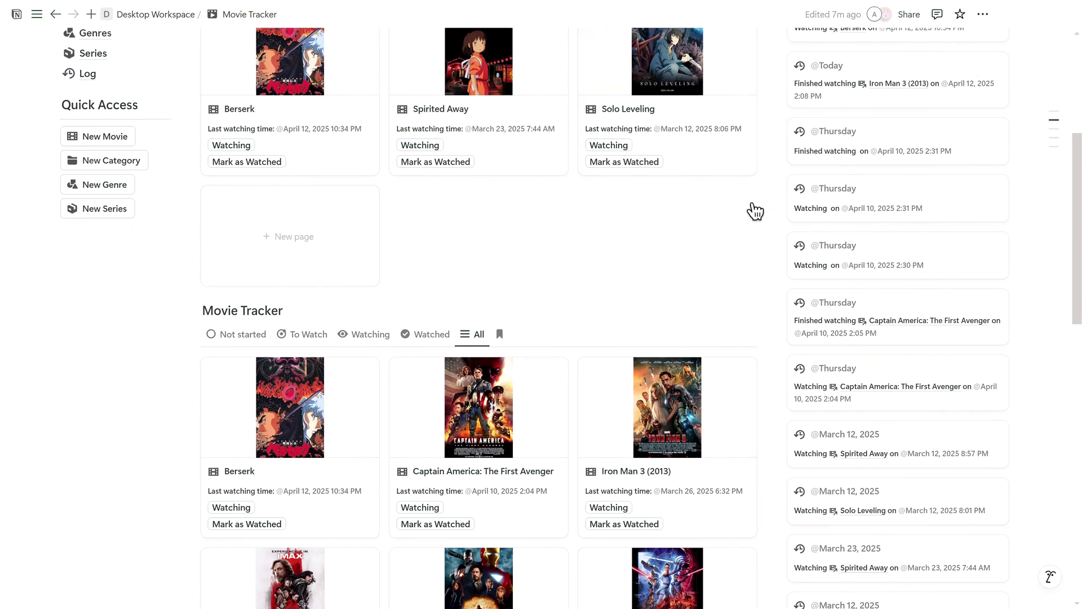
# Reopen Berserk, set its Rating to four stars and tick Favorite
pyautogui.scroll(2, 753, 210)
pyautogui.scroll(3, 753, 210)
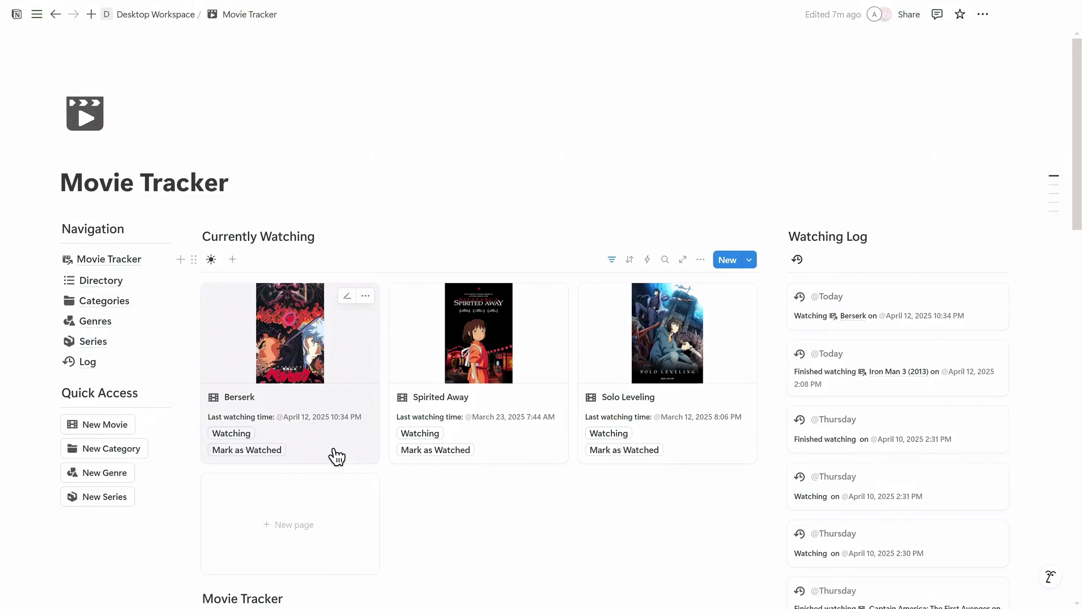
pyautogui.click(338, 456)
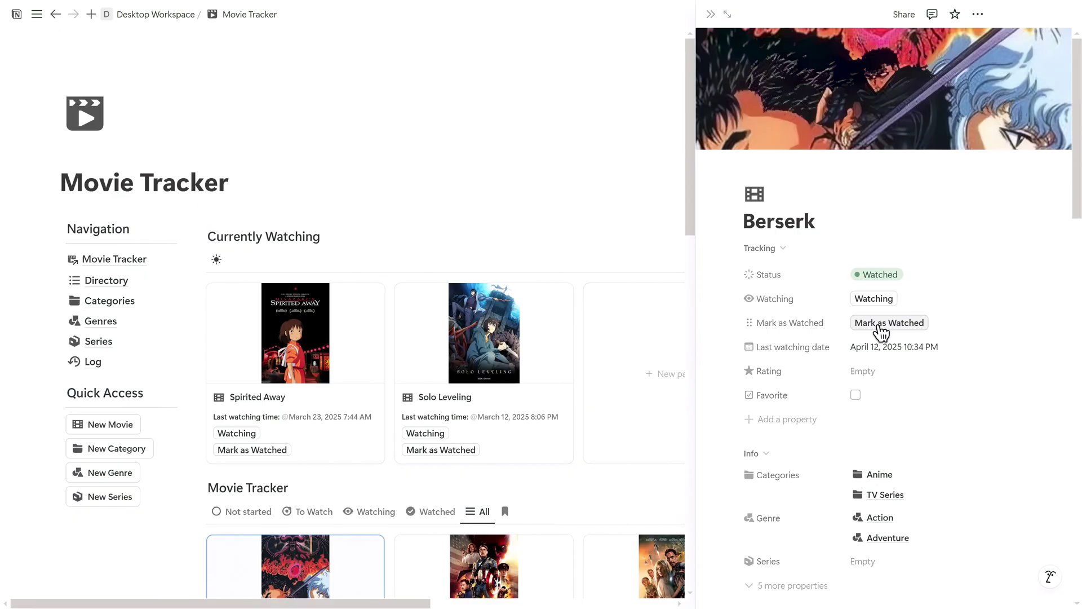
pyautogui.click(882, 388)
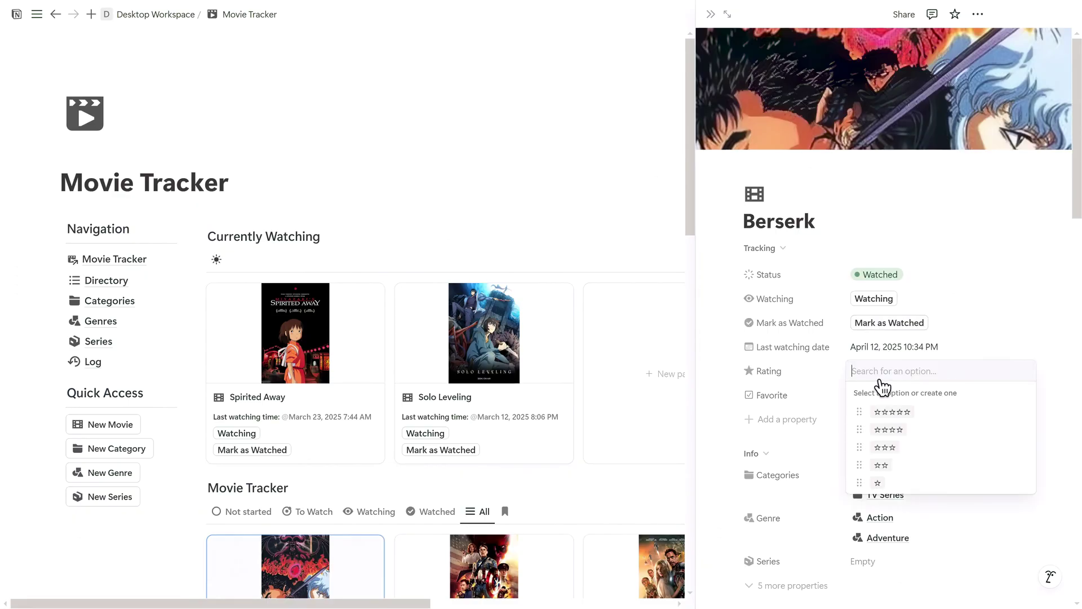
pyautogui.click(888, 430)
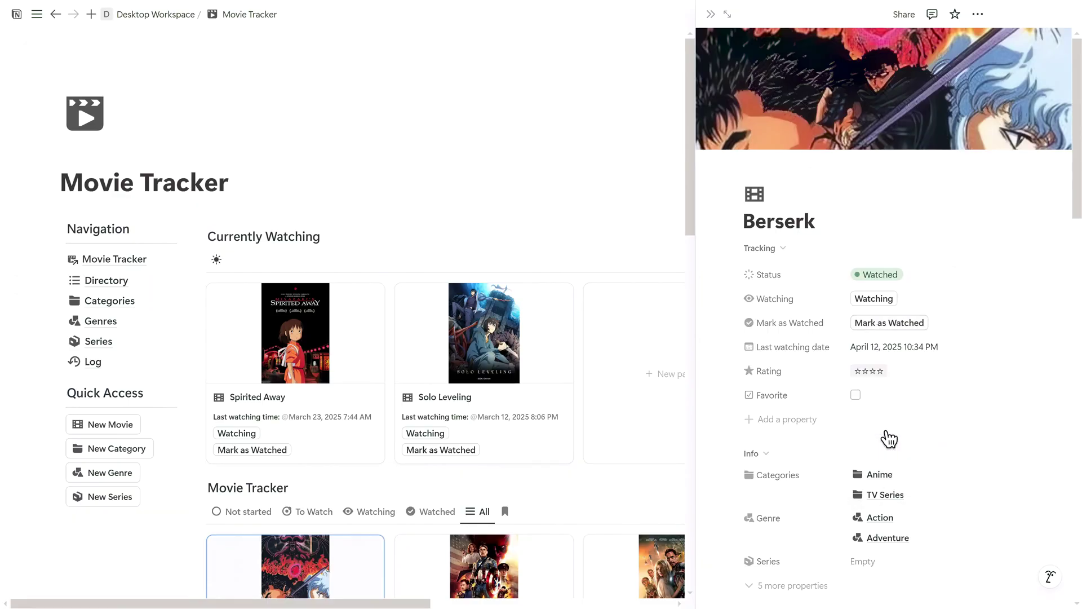
pyautogui.click(856, 395)
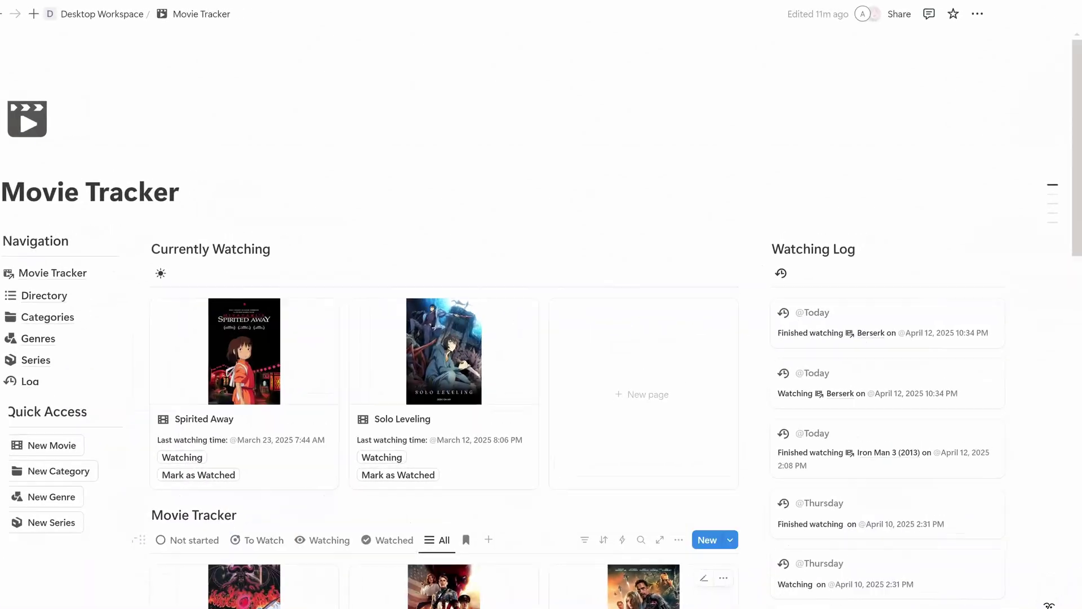
# Via Quick Access, add the Animation category, Fantasy genre and How to Train Your Dragon series pages
pyautogui.click(85, 471)
pyautogui.write('Animation')
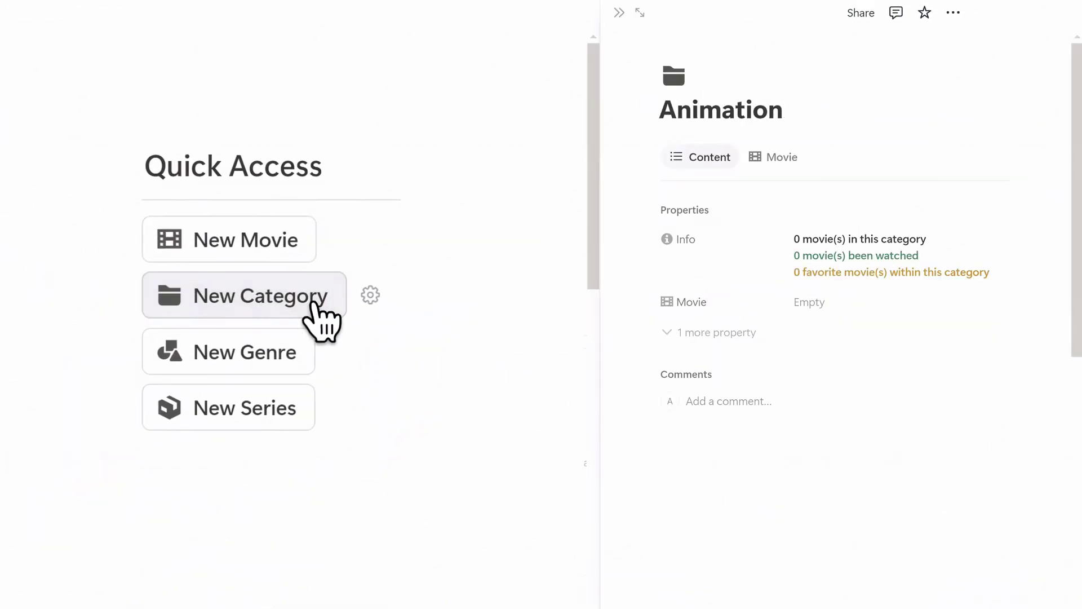
pyautogui.click(619, 14)
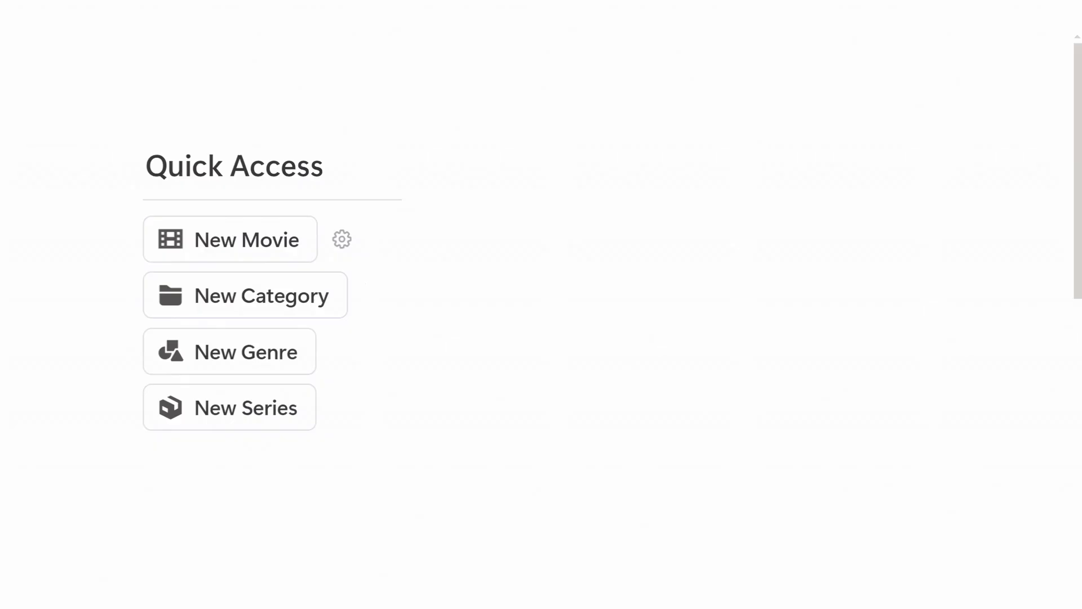
pyautogui.click(265, 351)
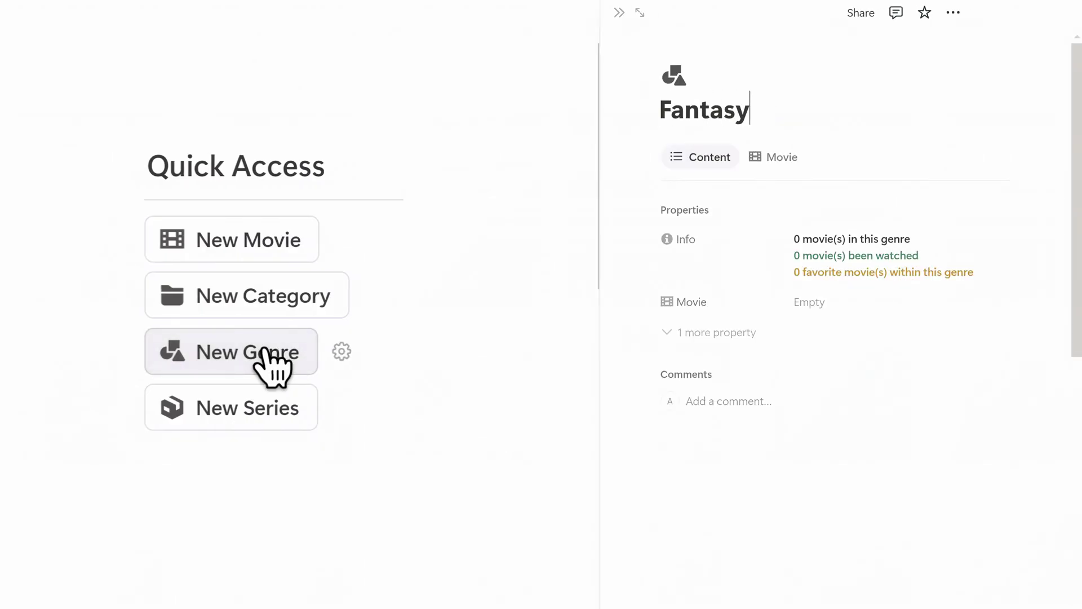
pyautogui.click(619, 14)
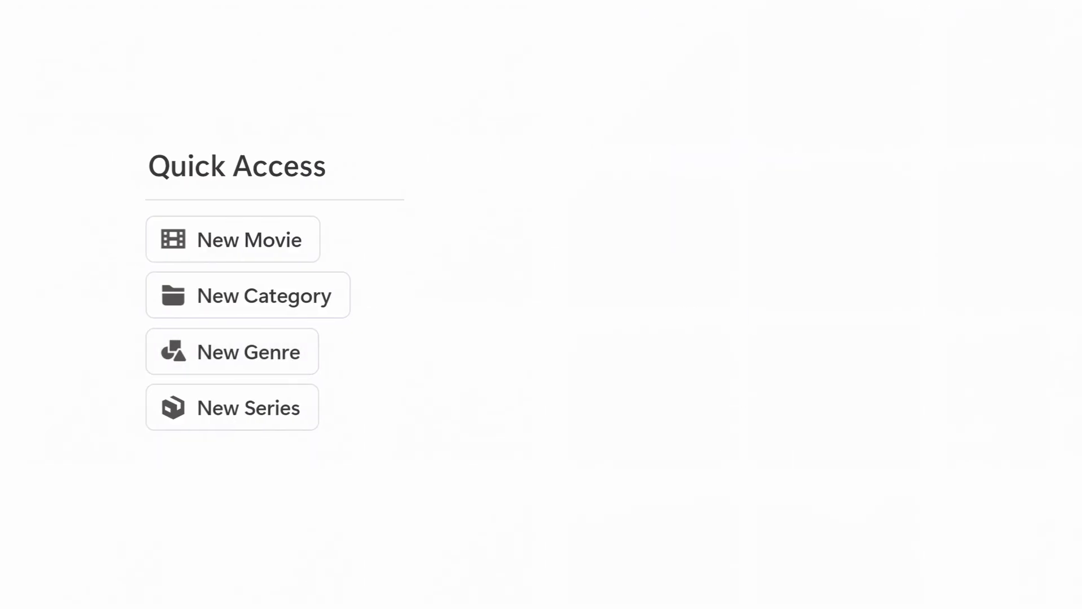
pyautogui.click(278, 424)
pyautogui.write('How to Train Your Dragon')
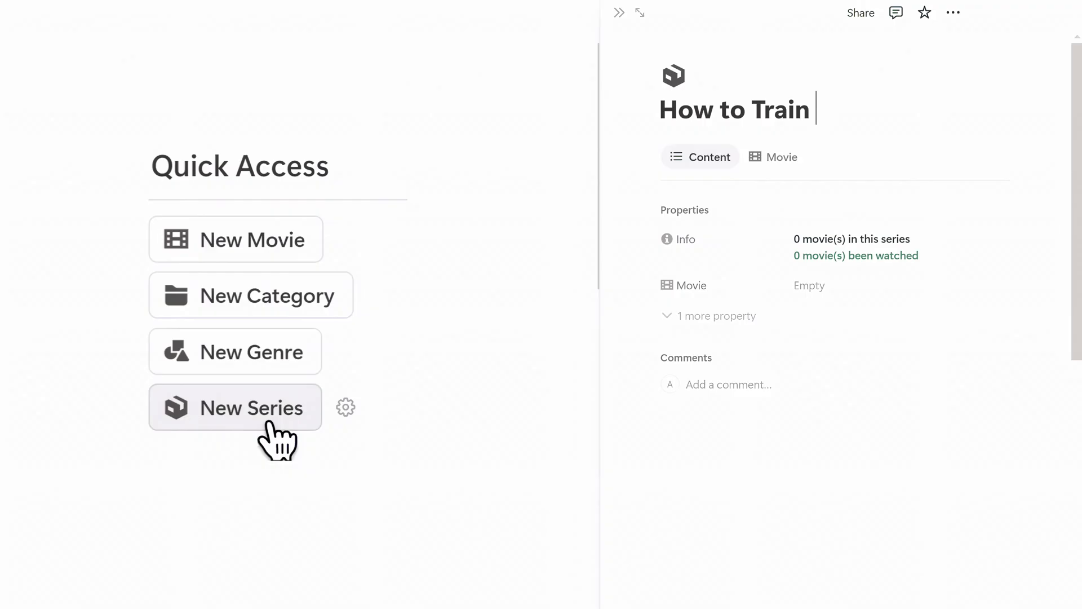
pyautogui.click(619, 13)
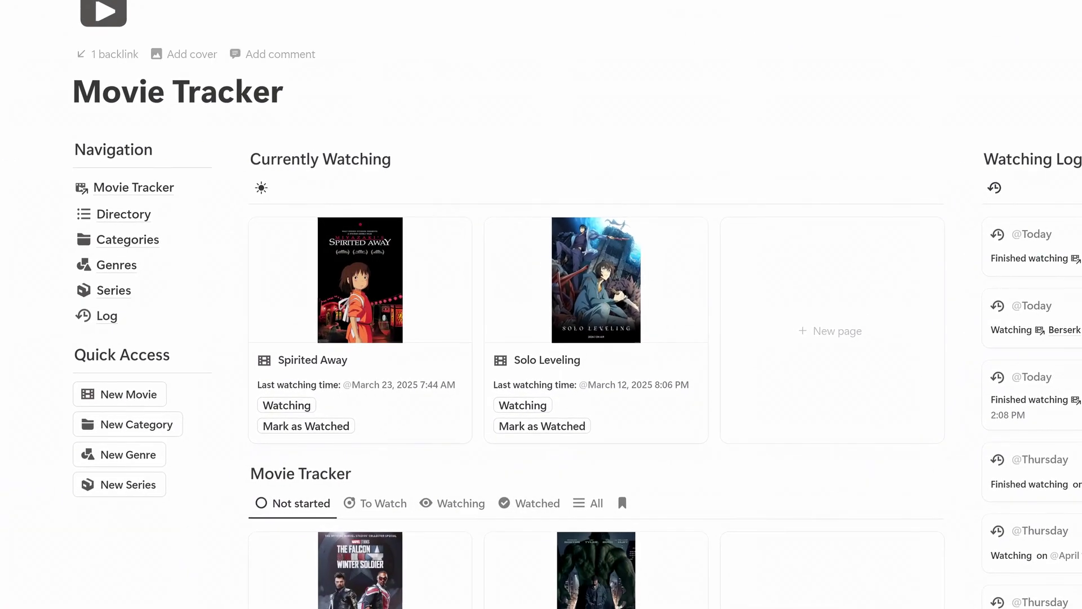
# Create a movie titled How to Train Your Dragon 2 and link it to the Animation category
pyautogui.click(135, 398)
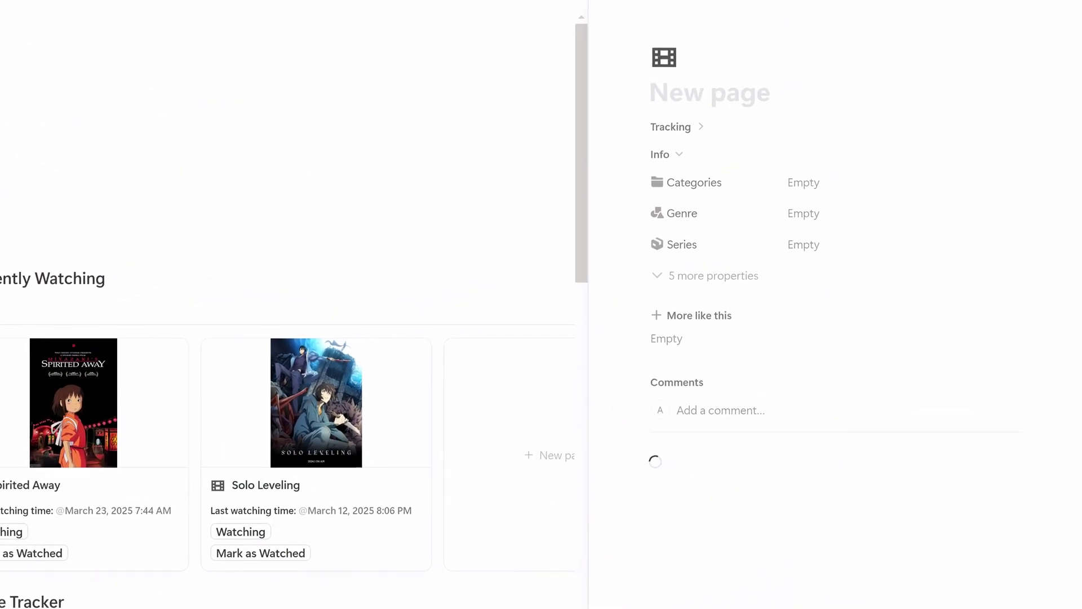
pyautogui.write('How to Train Your Dragon 2')
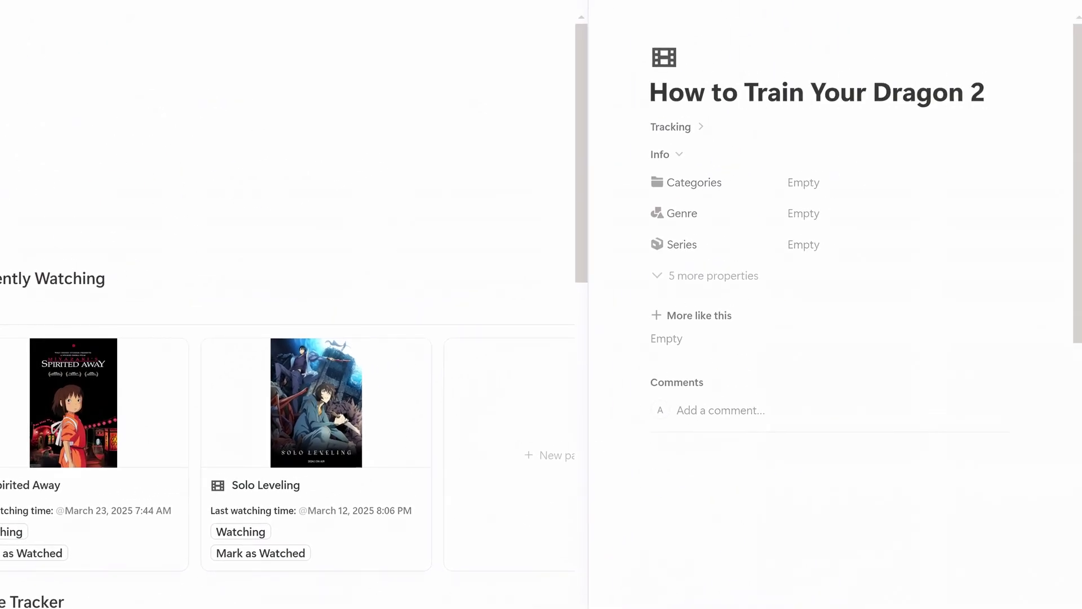
pyautogui.click(817, 192)
pyautogui.write('An')
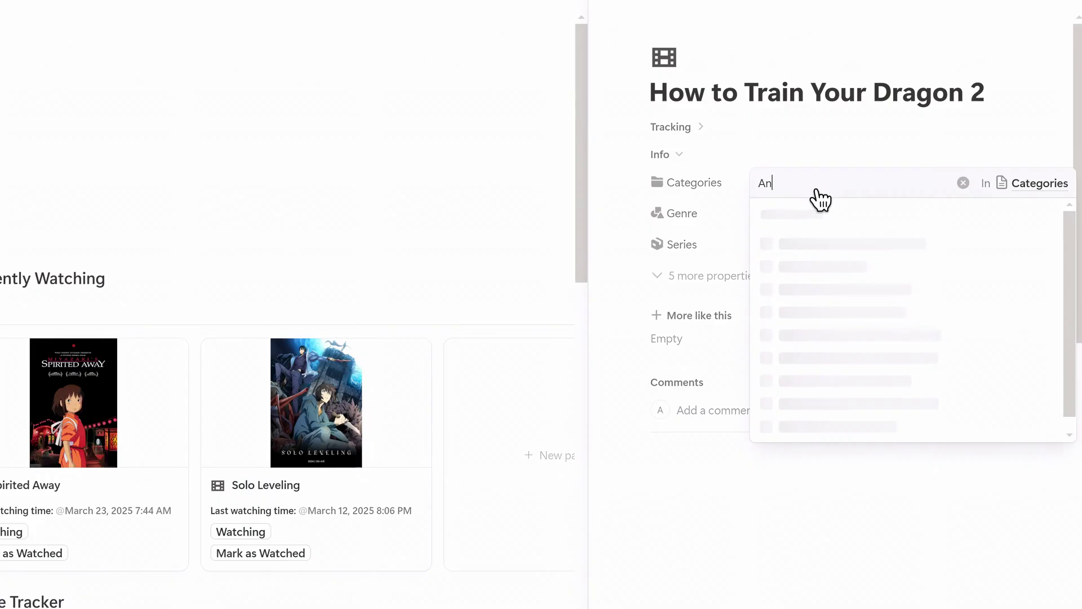
pyautogui.write('n')
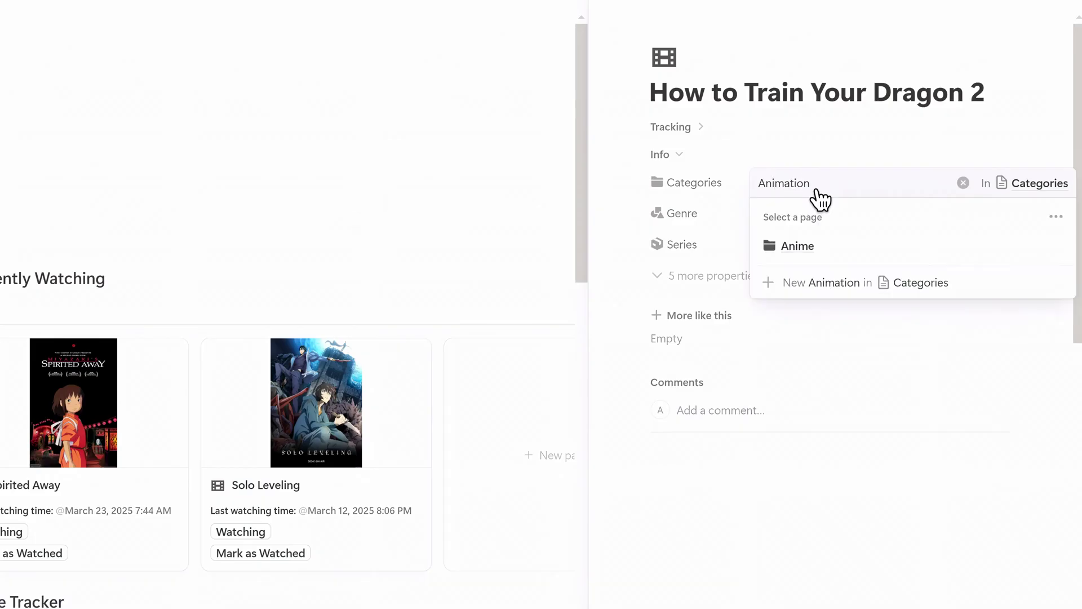
pyautogui.moveTo(821, 282)
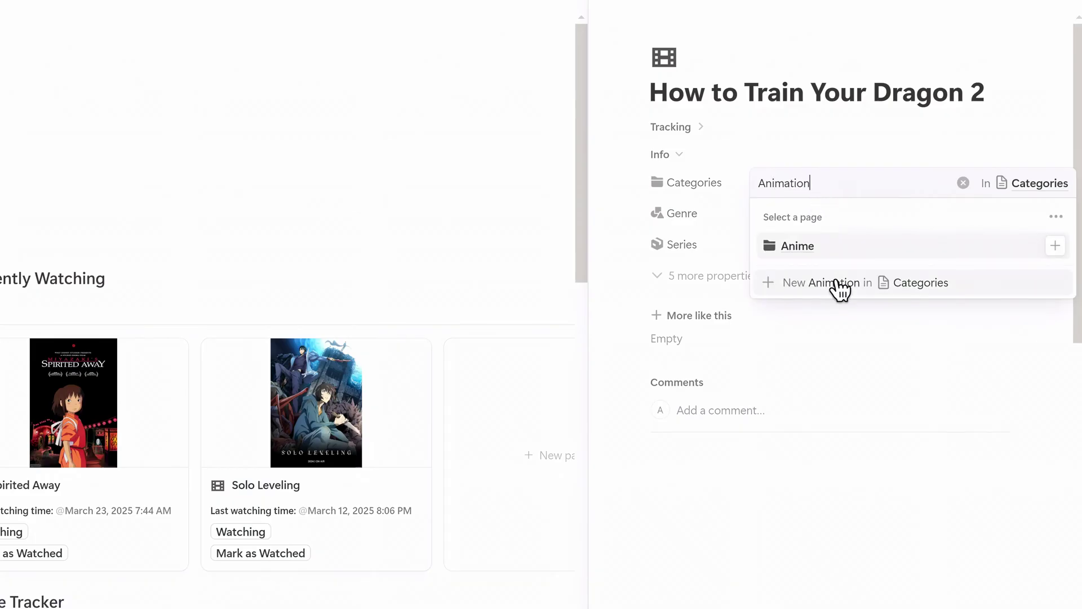
pyautogui.click(840, 285)
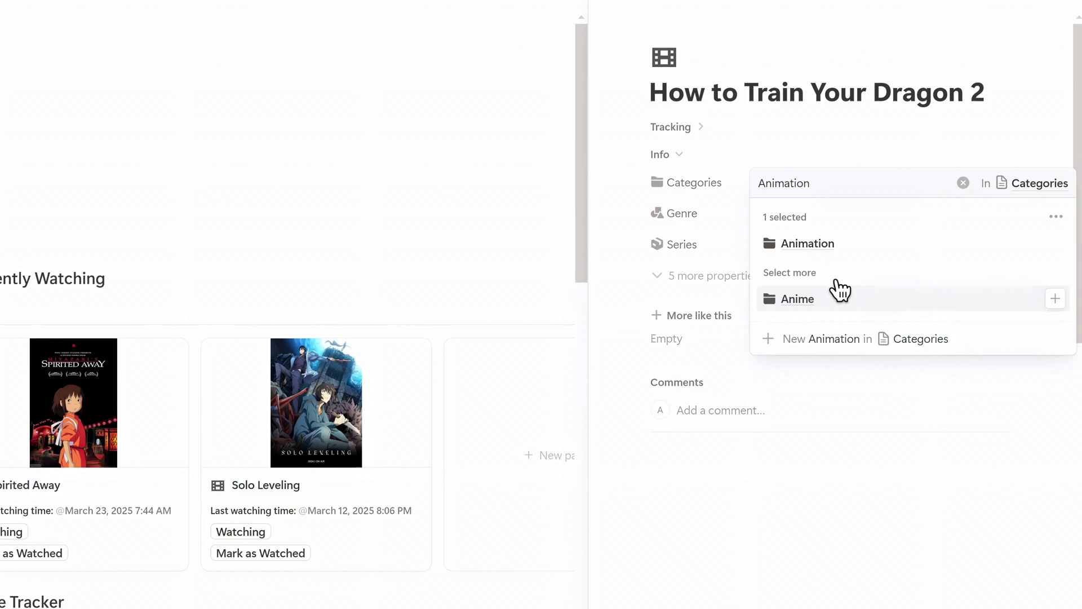
pyautogui.click(721, 223)
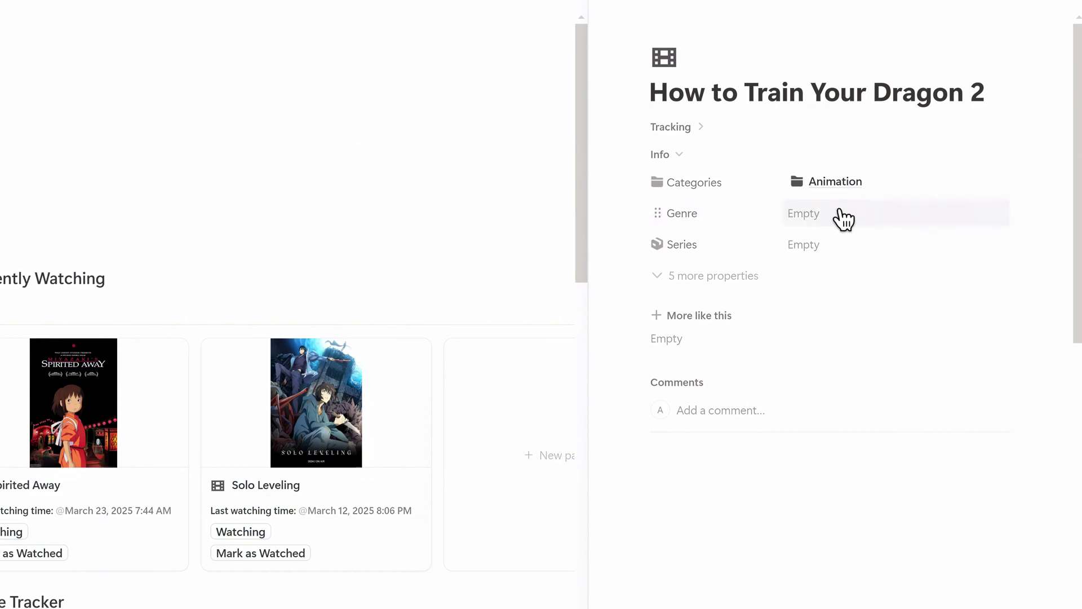
# Link the film to the Fantasy genre and the How to Train Your Dragon series
pyautogui.click(844, 217)
pyautogui.click(797, 307)
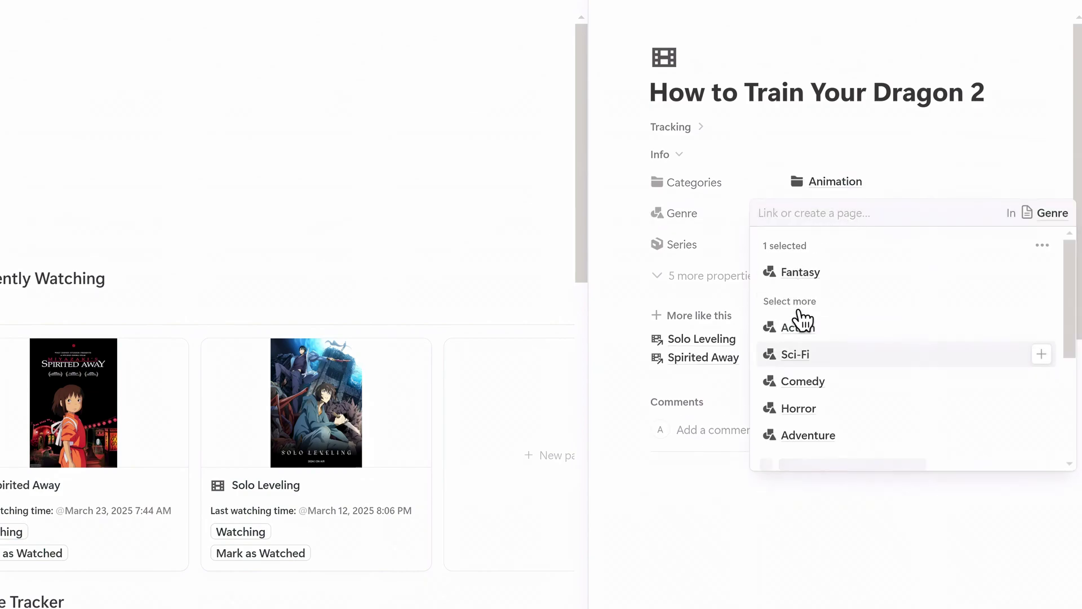
pyautogui.click(720, 265)
pyautogui.click(838, 252)
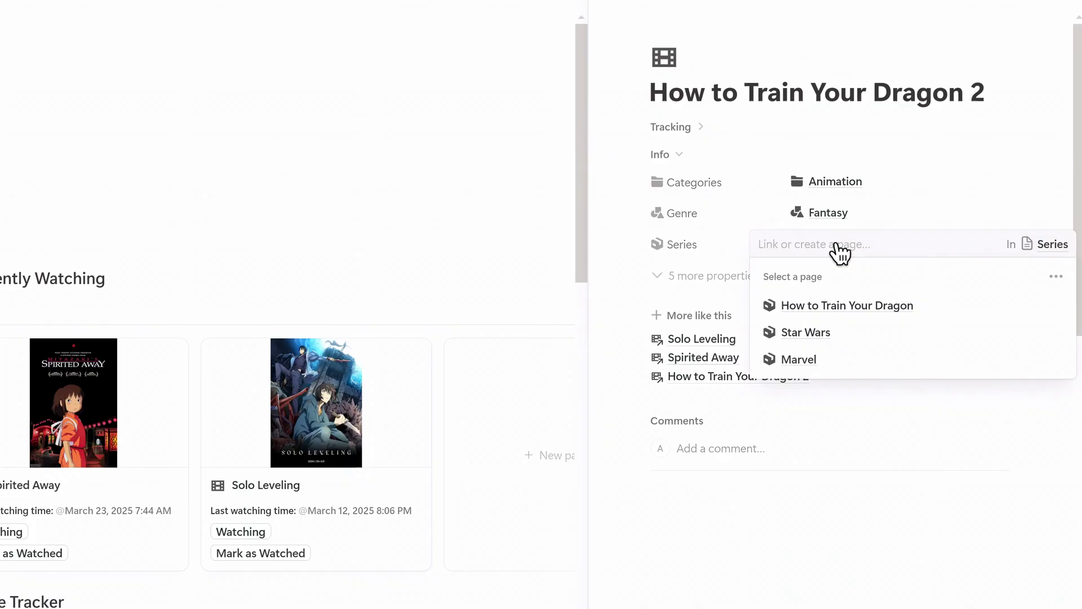
pyautogui.click(843, 303)
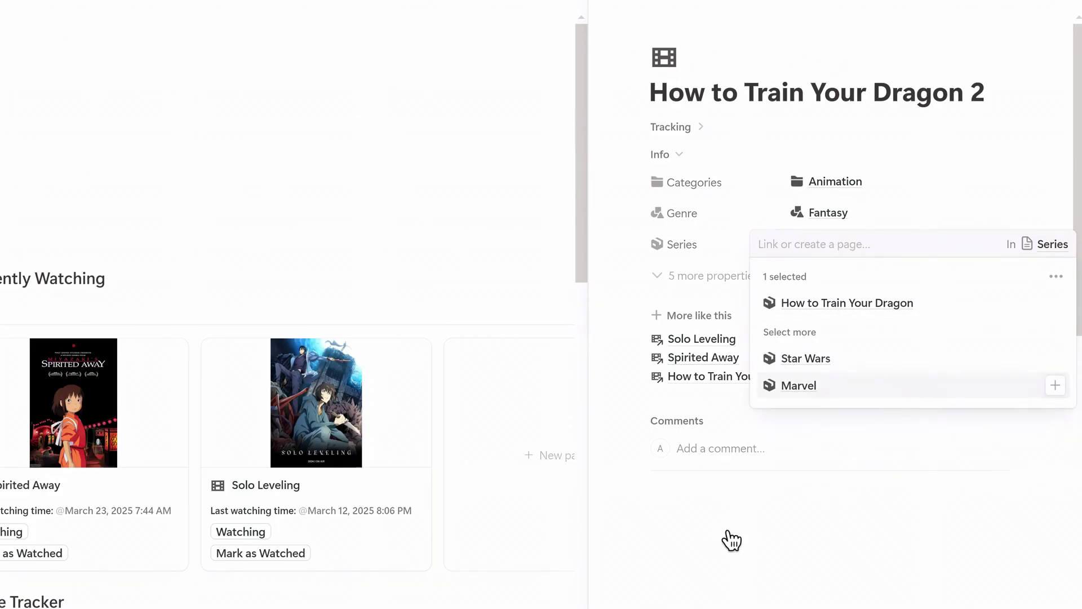
pyautogui.click(732, 540)
# Set How to Train Your Dragon 2's cover from a pasted film image link
pyautogui.moveTo(702, 34)
pyautogui.click(684, 33)
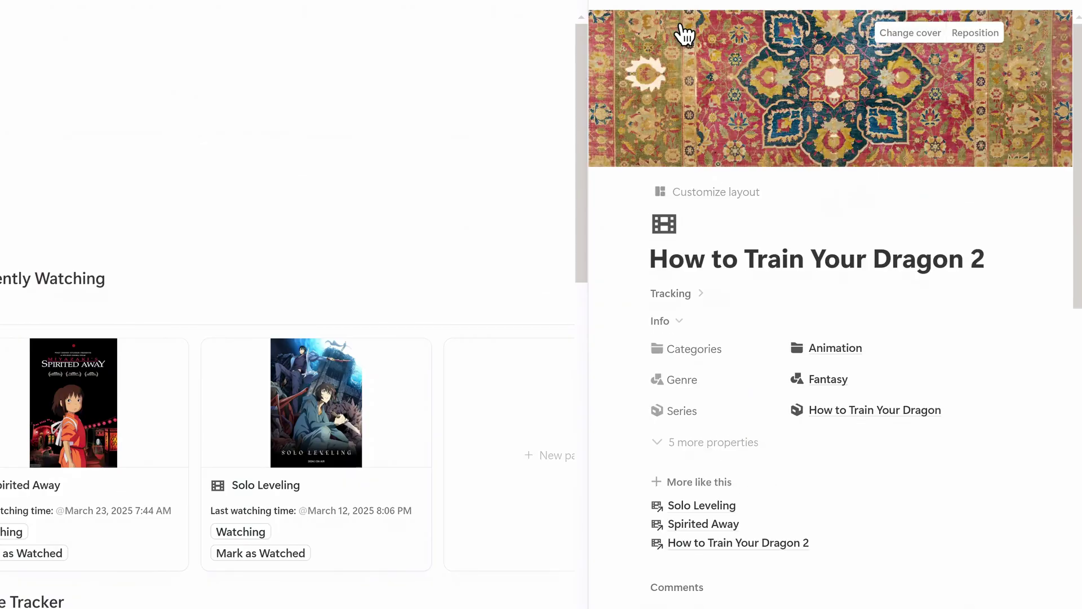
pyautogui.click(907, 40)
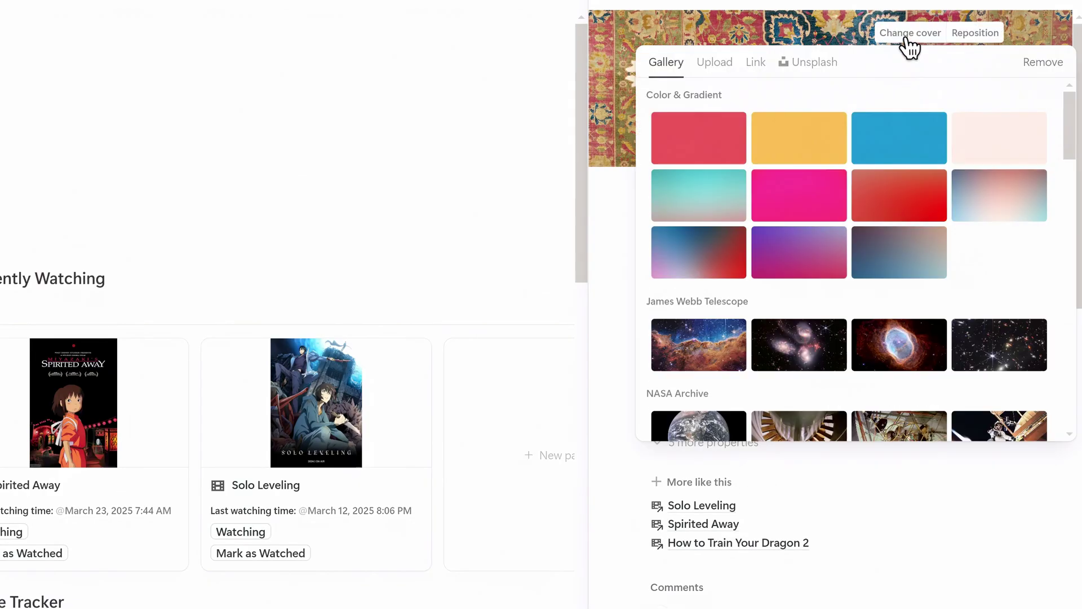
pyautogui.click(756, 62)
pyautogui.hotkey('ctrl', 'v')
pyautogui.click(778, 141)
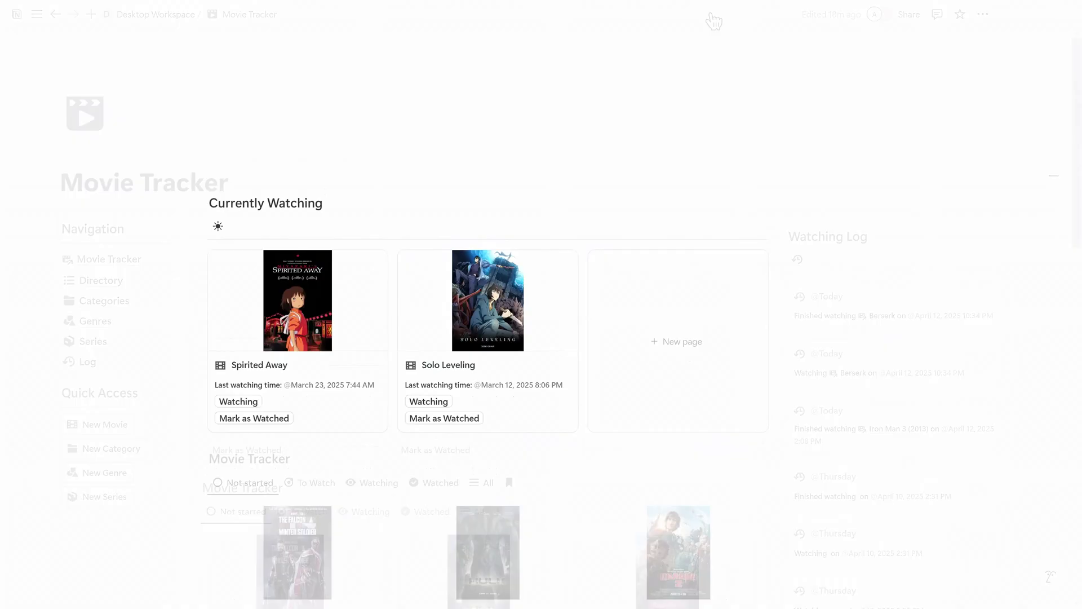
pyautogui.moveTo(726, 466)
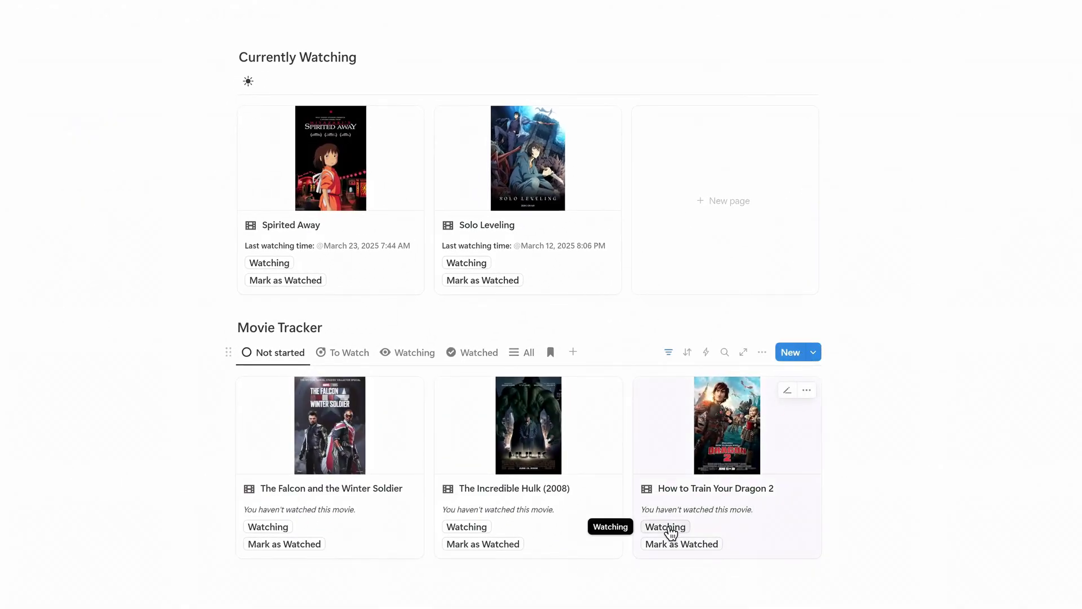
# Log two watching sessions for How to Train Your Dragon 2, then mark it watched
pyautogui.click(668, 528)
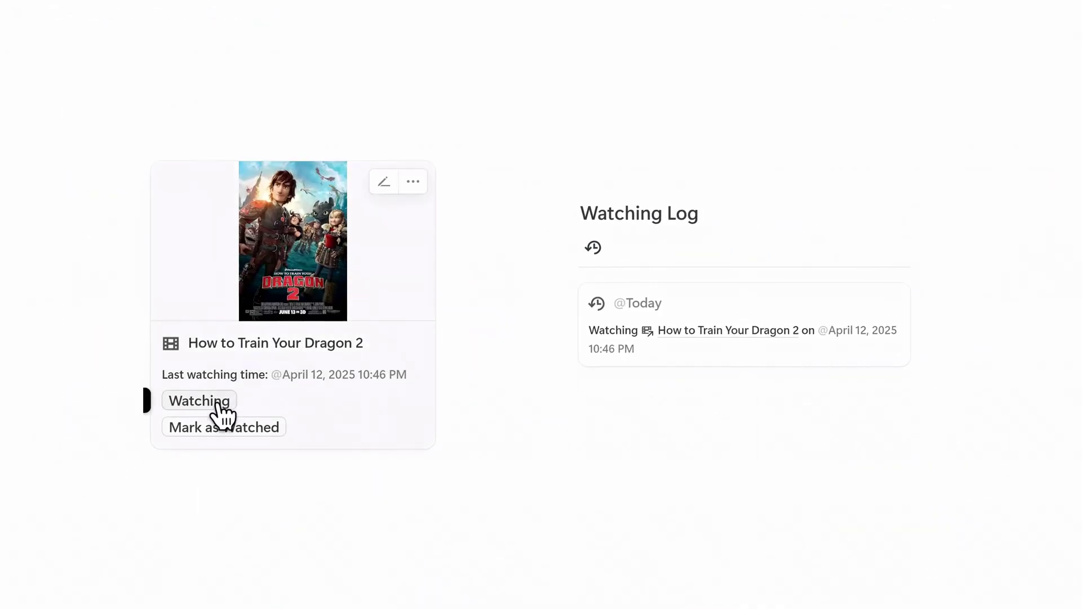
pyautogui.click(220, 408)
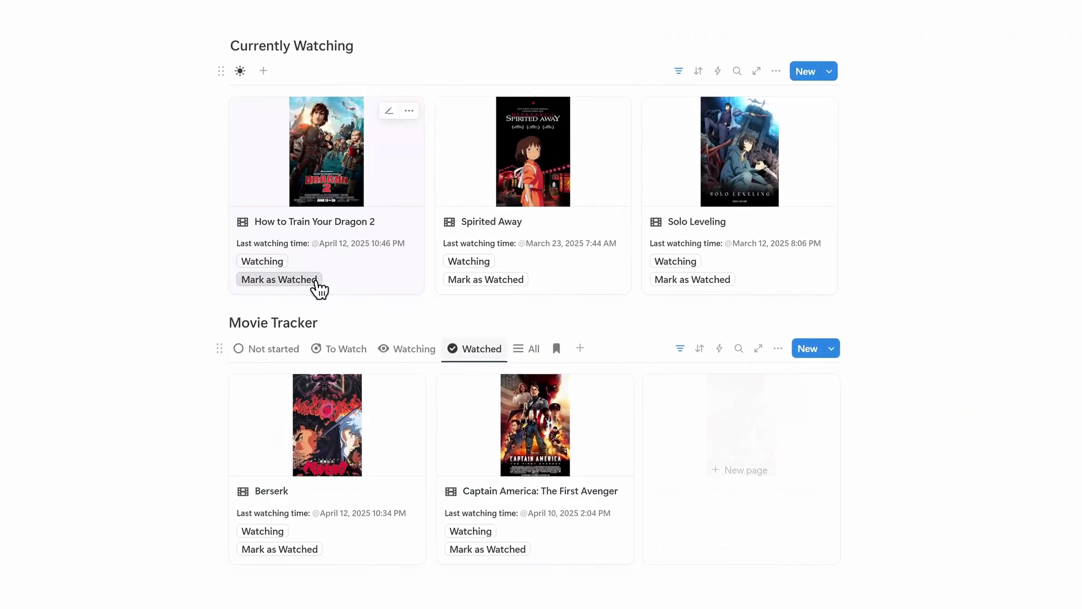
pyautogui.click(317, 280)
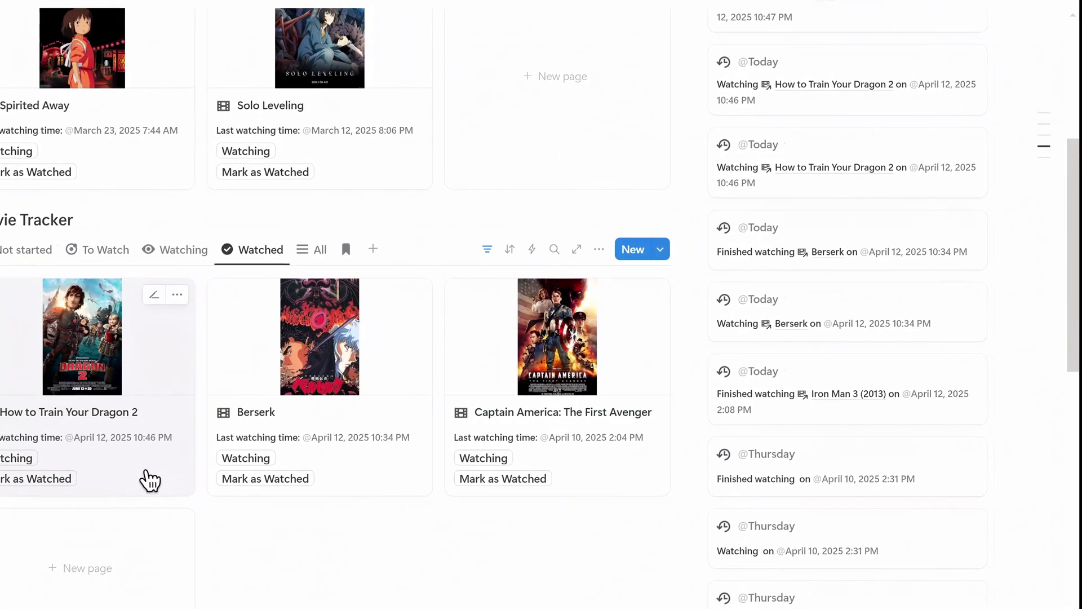
# Open How to Train Your Dragon 2's tracking details and set Rating to five stars
pyautogui.click(178, 469)
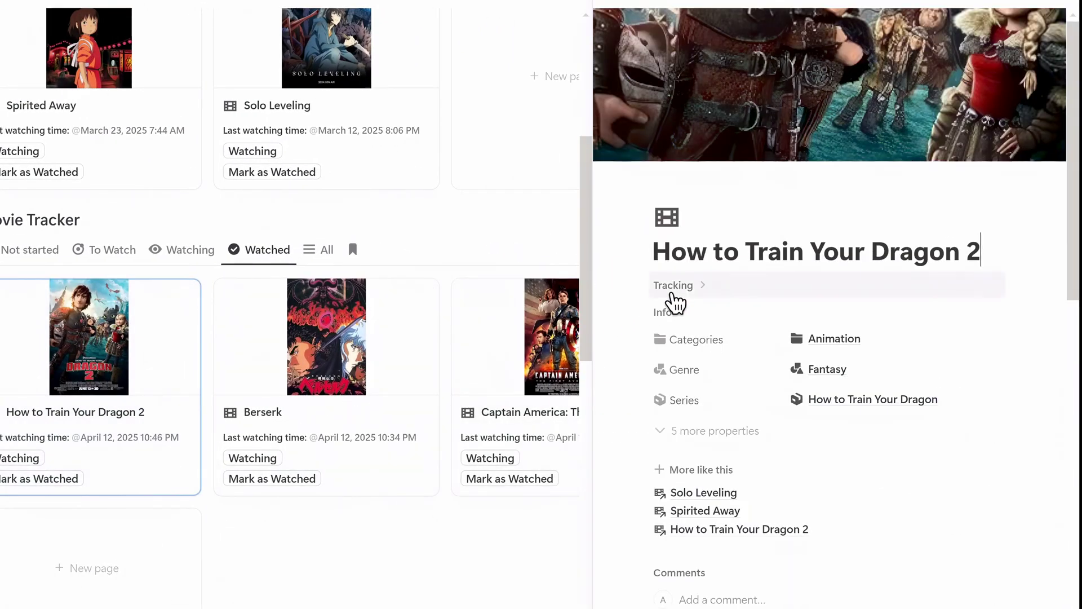
pyautogui.click(674, 288)
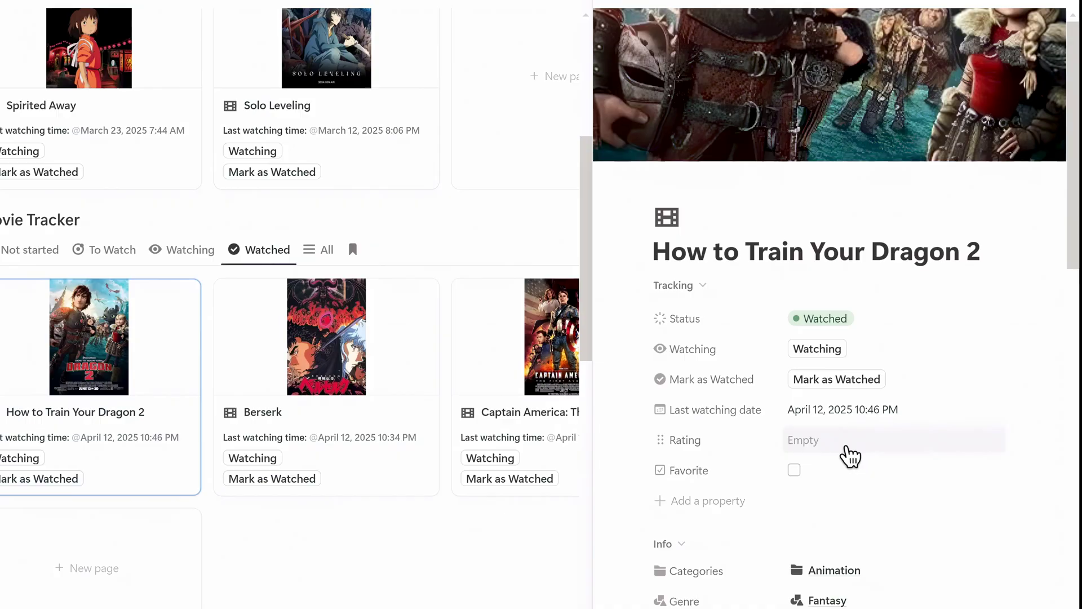
pyautogui.click(845, 443)
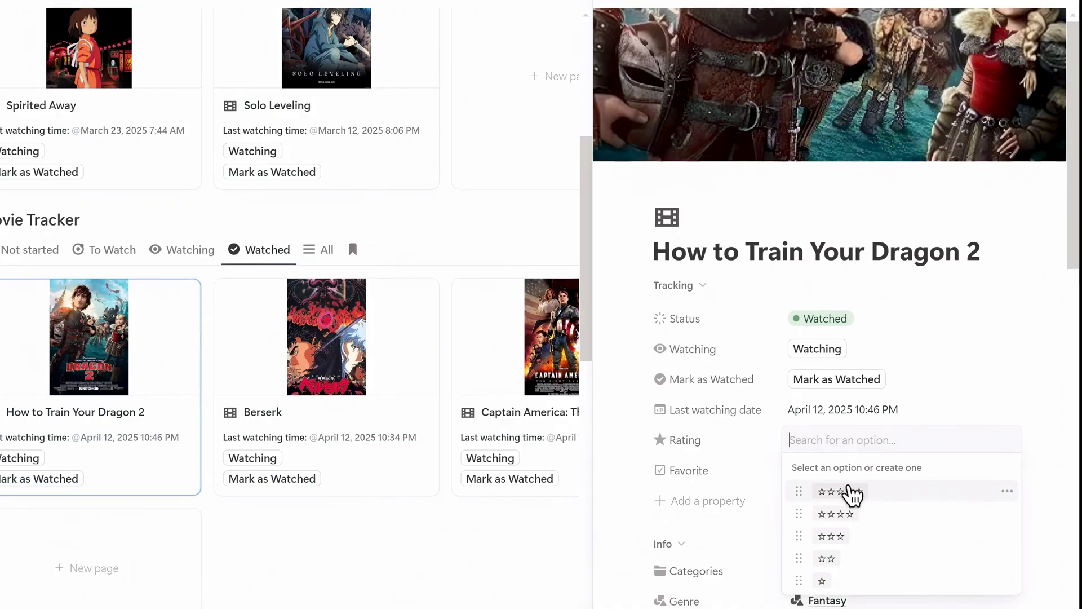
pyautogui.click(853, 495)
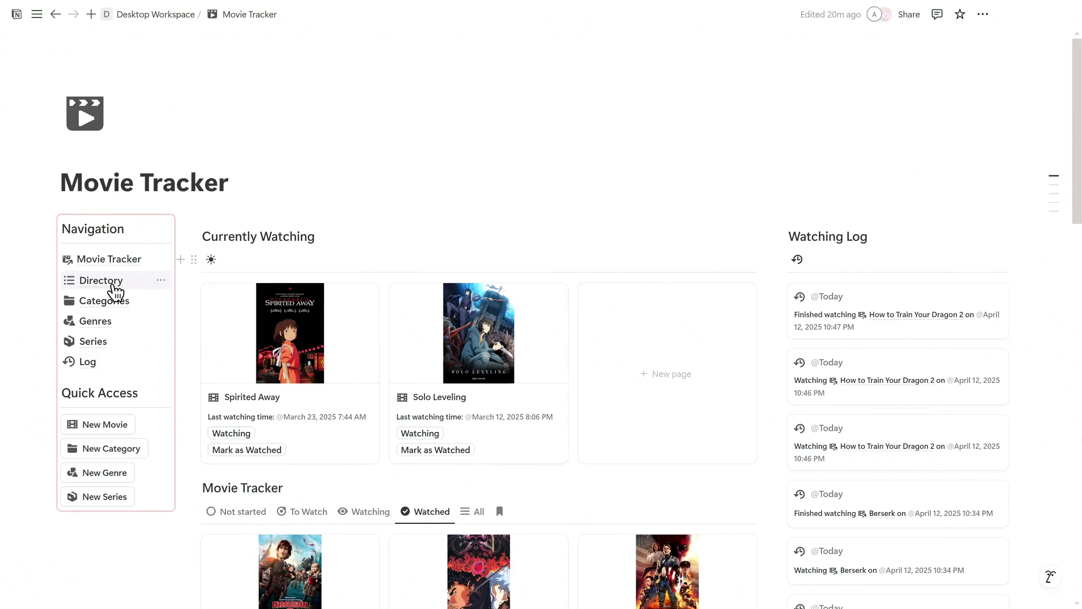
# Open the Directory page, where How to Train Your Dragon 2 leads as Watched, five stars, favourite
pyautogui.click(113, 286)
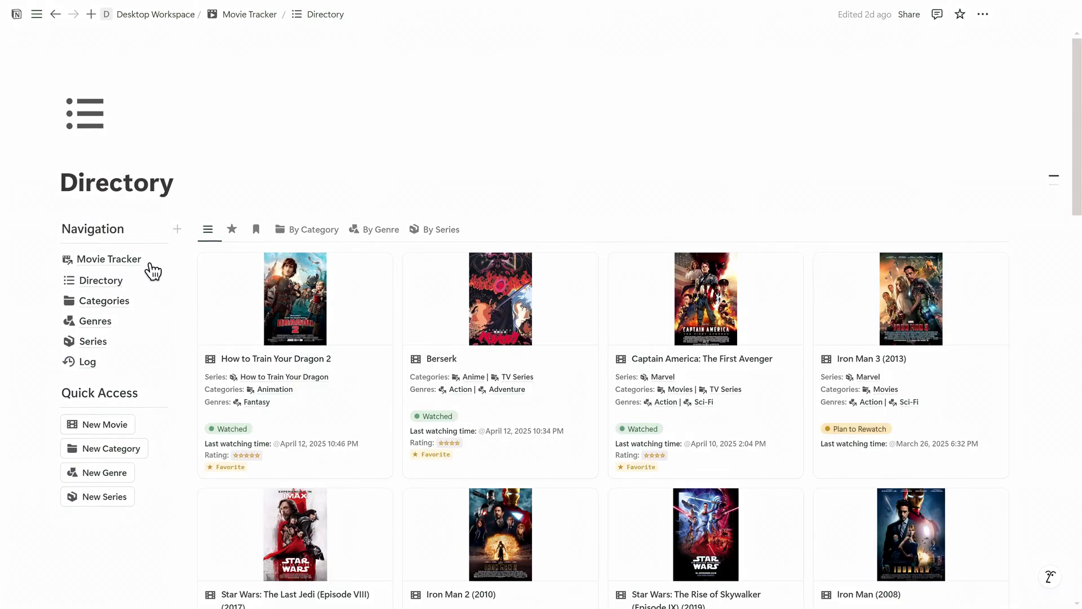